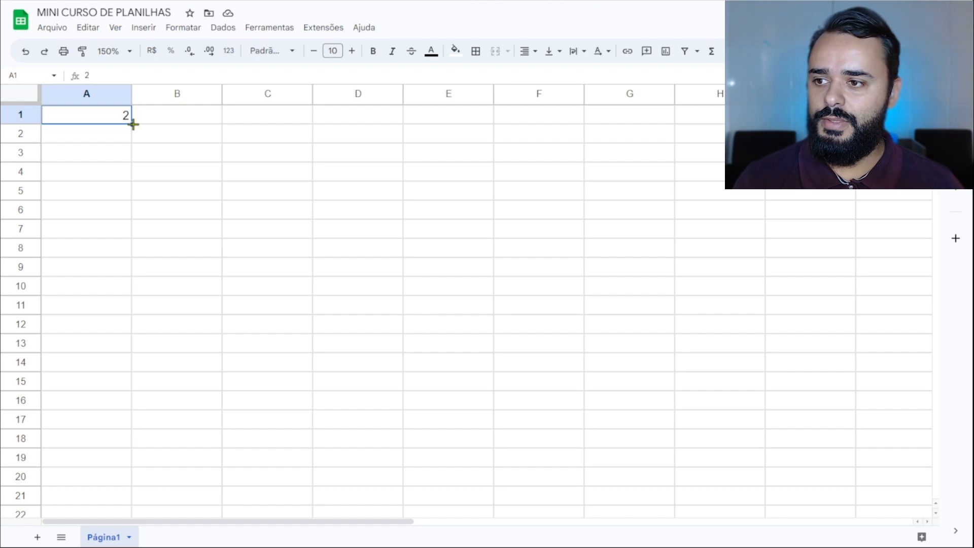
Step: Copy the 2 in A1 down to A16, and fill B1:B16 with a series starting with 1 and 2
left_click_drag(133, 124, 122, 405)
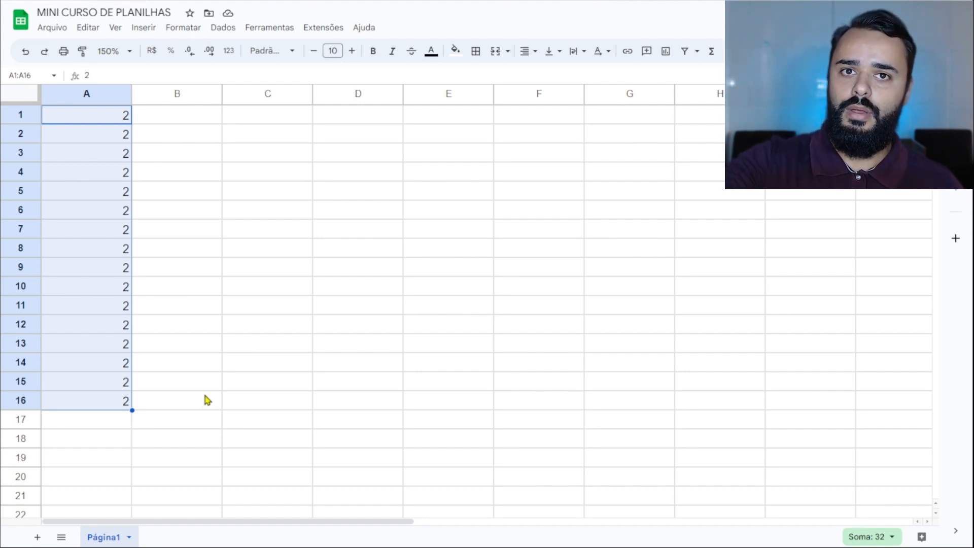
left_click(188, 122)
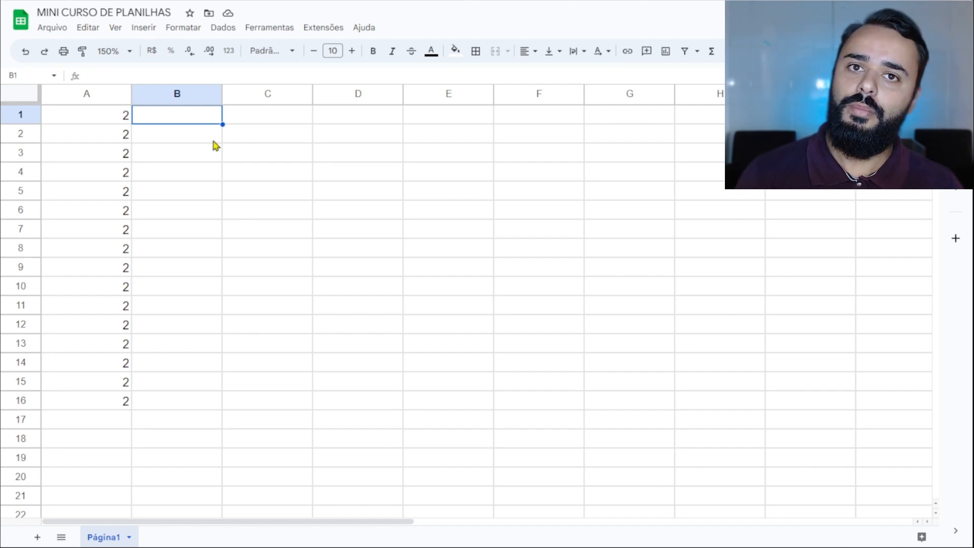
type("1")
key("Return")
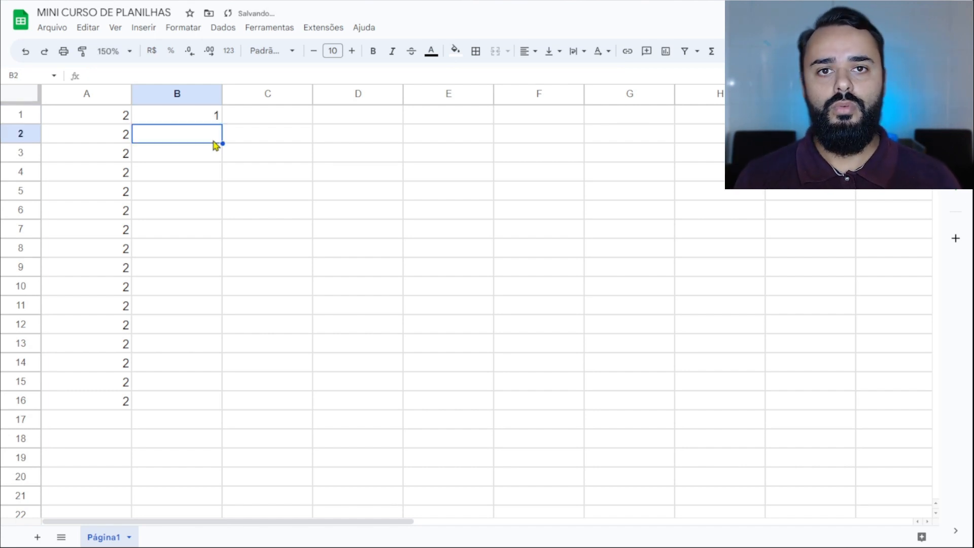
type("2")
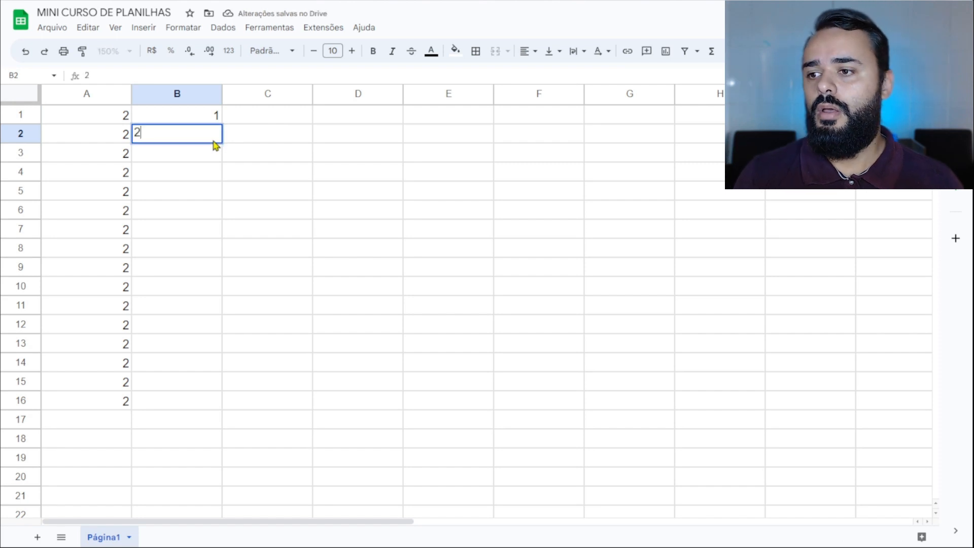
key("Return")
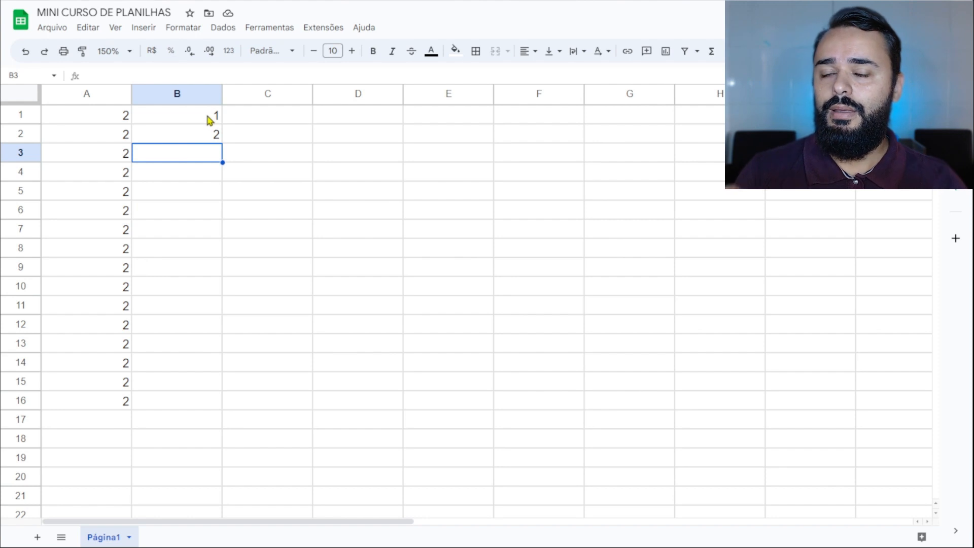
mouse_move(210, 121)
left_mouse_down()
mouse_move(212, 150)
mouse_move(215, 137)
left_mouse_up()
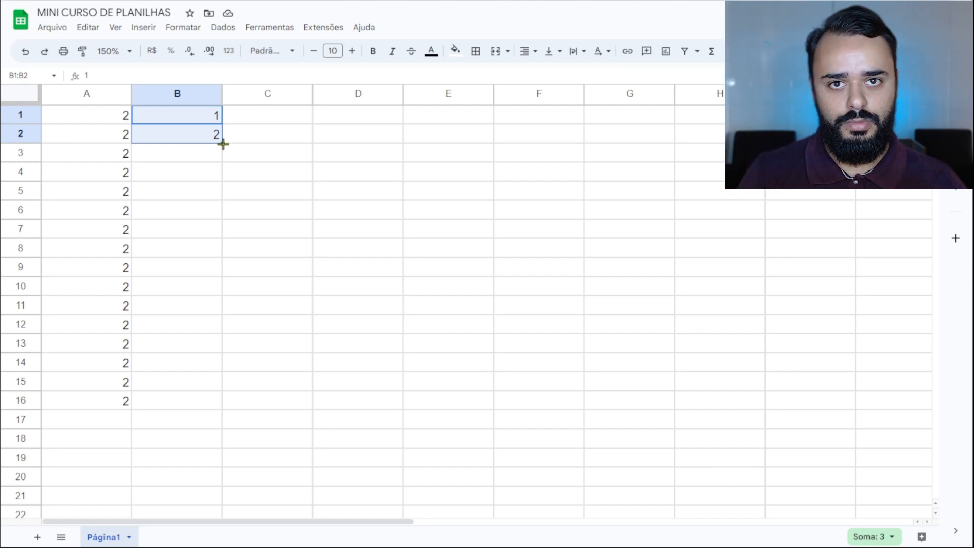
left_click_drag(223, 145, 218, 406)
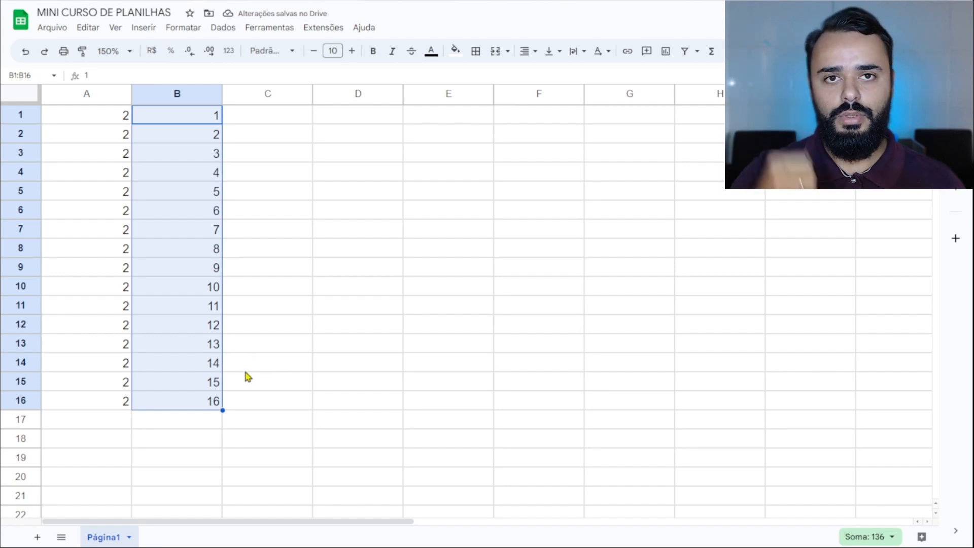
Step: Enter 2 in C1 and 4 in C2, and extend the series down to C16
left_click(284, 115)
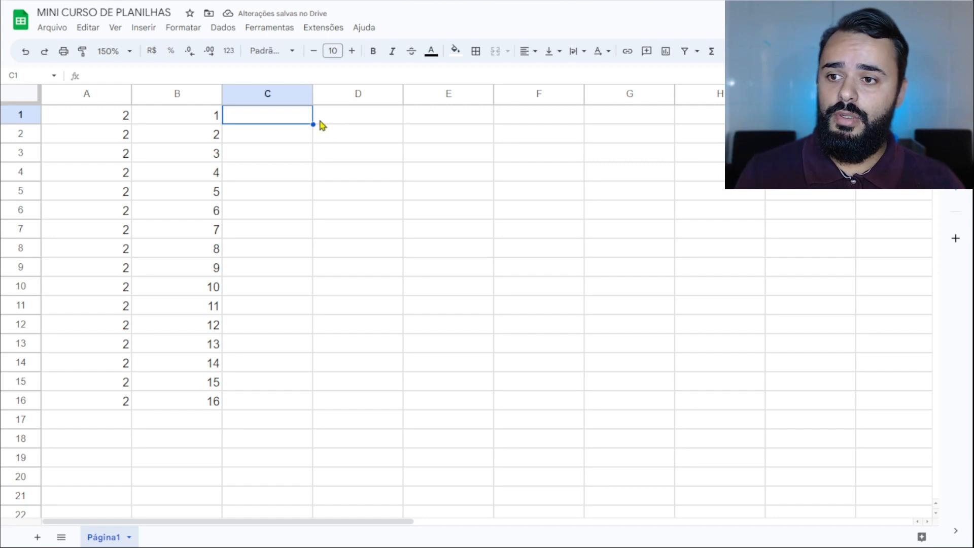
type("2")
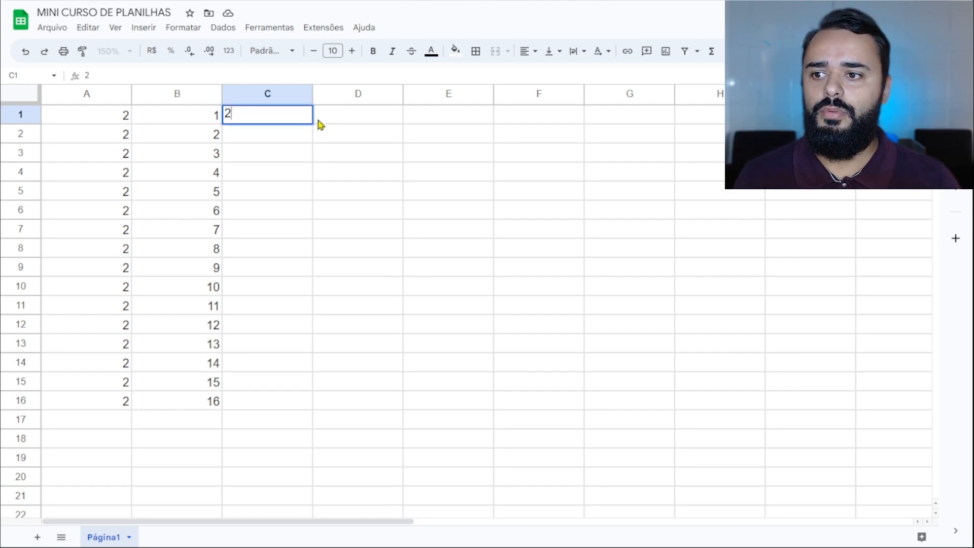
key("Return")
type("4")
key("Return")
left_click_drag(305, 119, 312, 145)
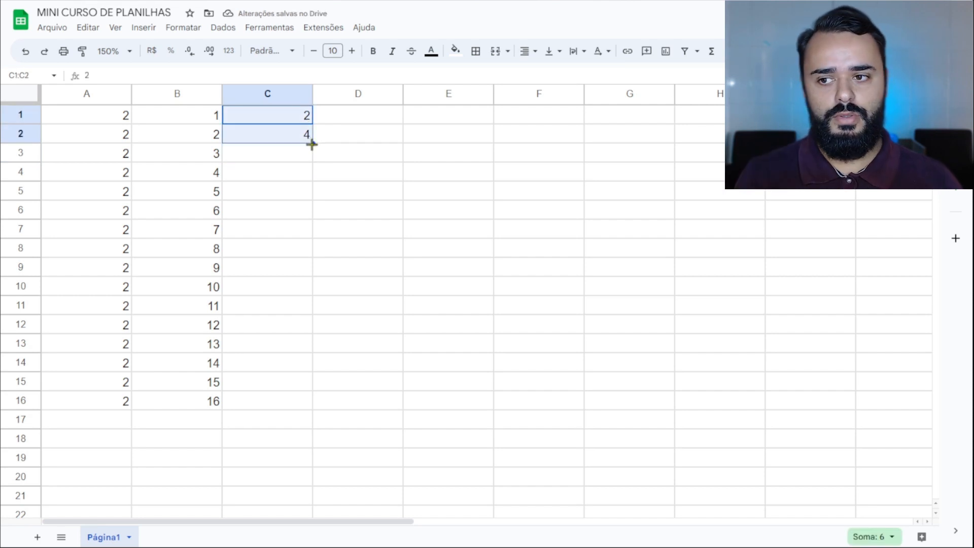
left_click_drag(309, 141, 320, 398)
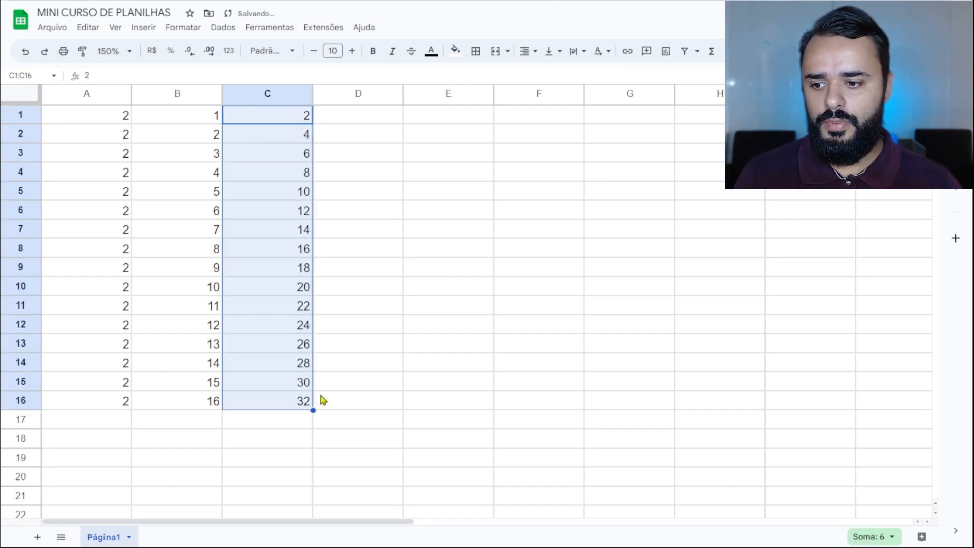
left_click(379, 323)
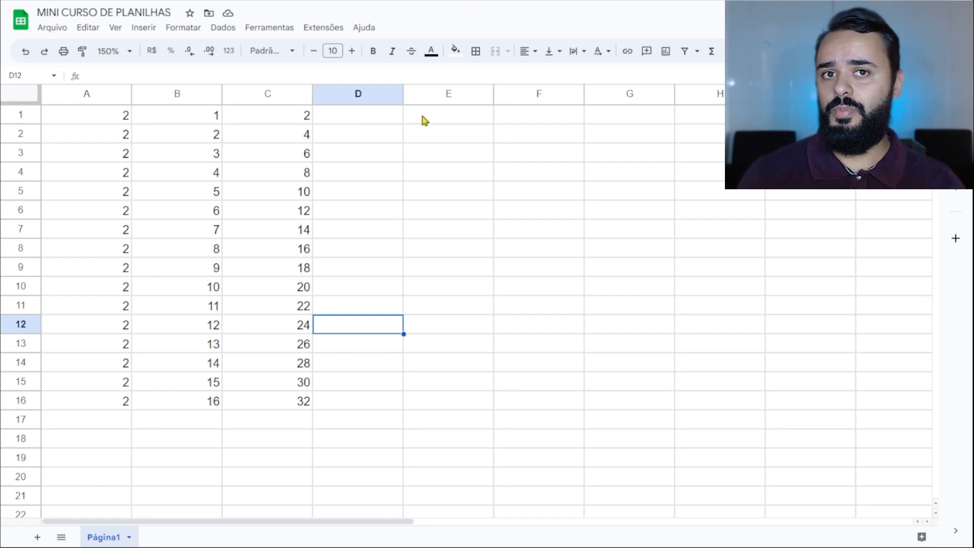
Step: Enter the dates 15/05 in D1 and 16/05 in D2, and extend the daily series down to D18
left_click(388, 119)
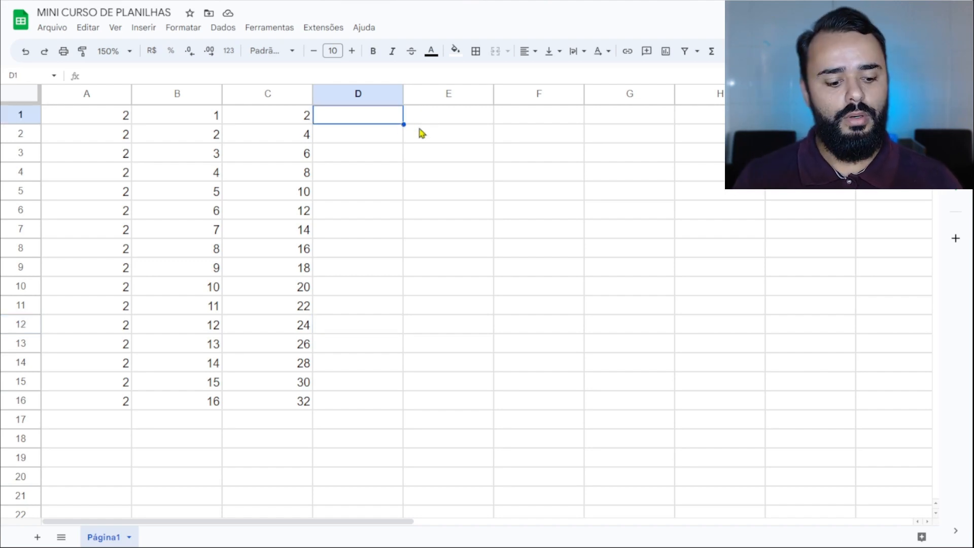
type("15/05")
key("Return")
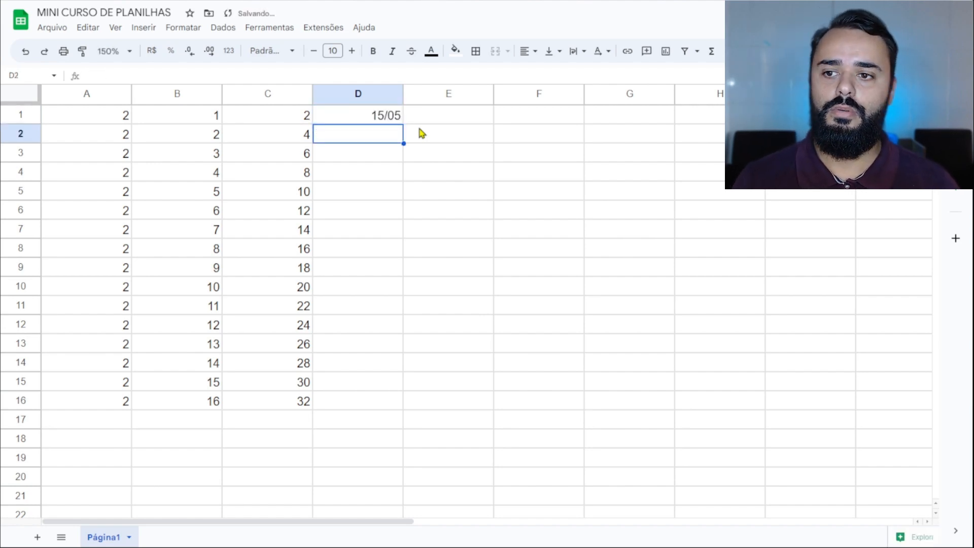
type("16/05")
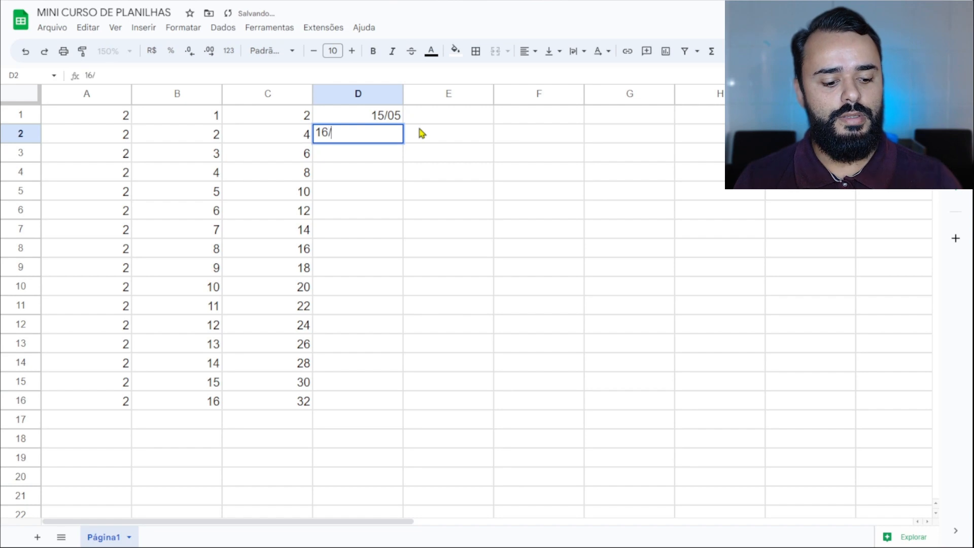
key("Return")
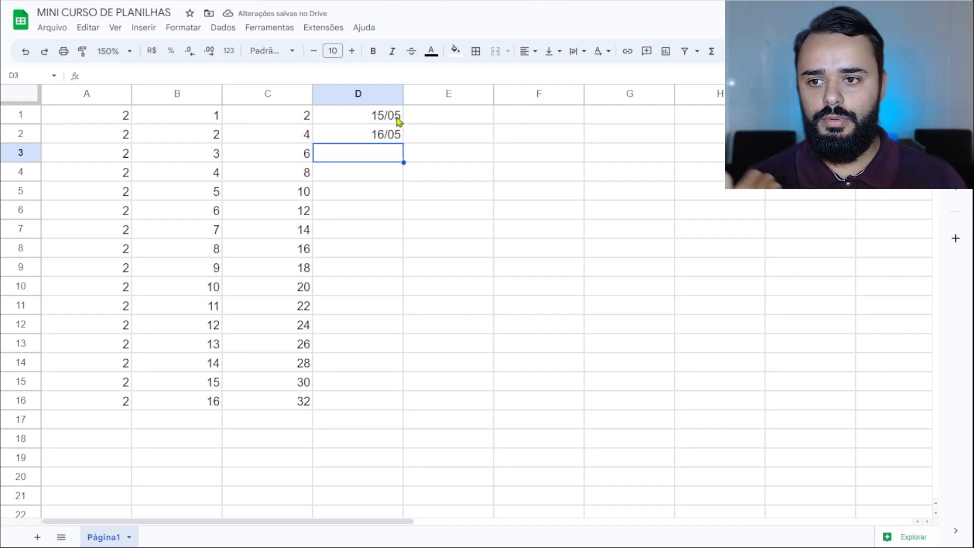
left_click_drag(399, 122, 395, 136)
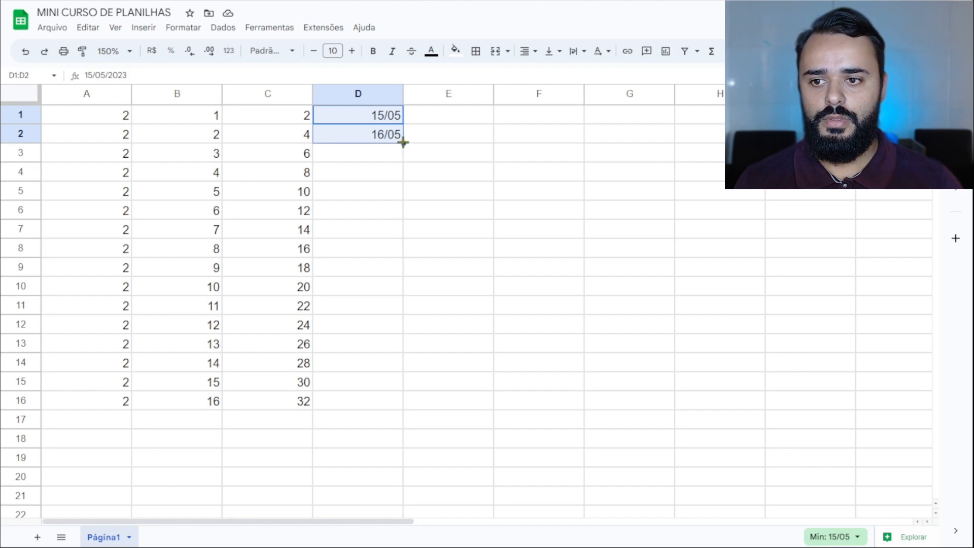
left_click_drag(403, 143, 397, 405)
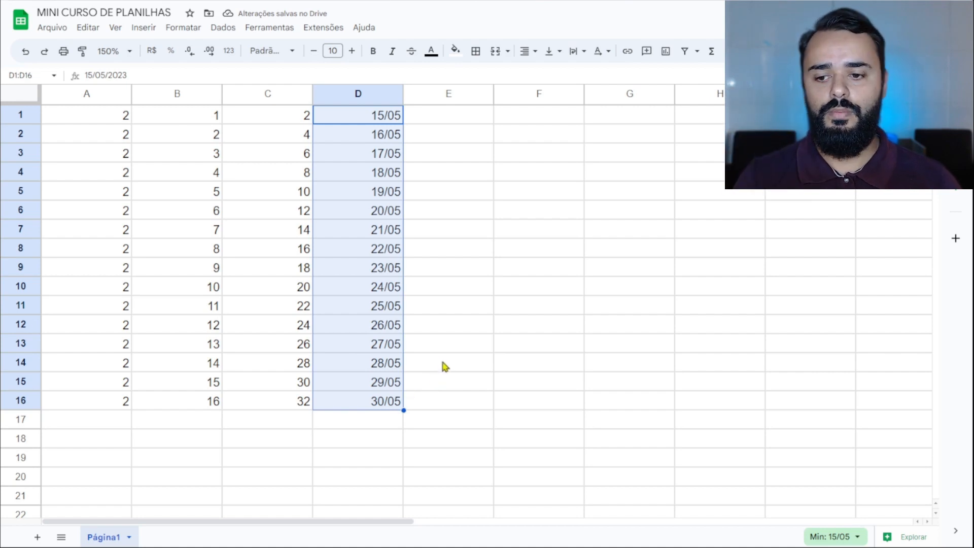
left_click_drag(404, 410, 405, 429)
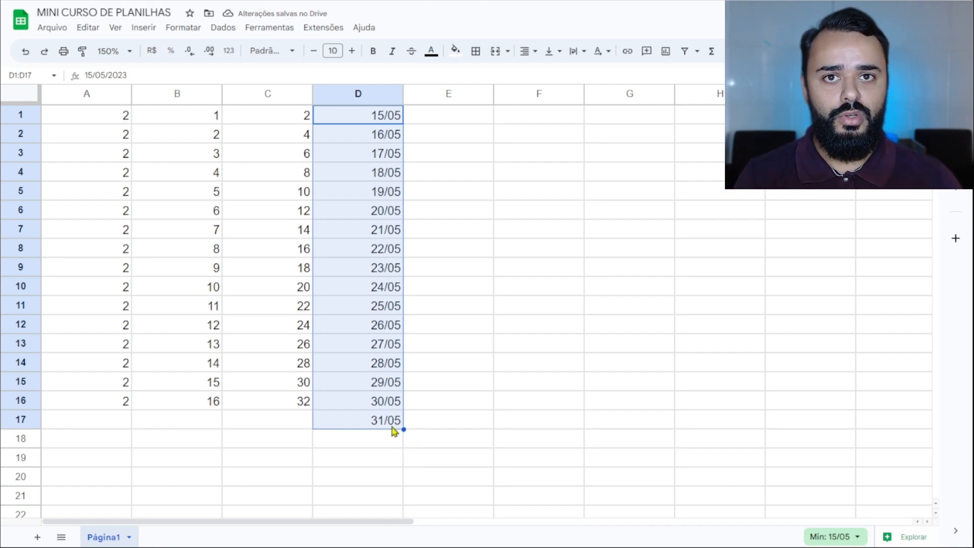
left_click_drag(403, 429, 406, 439)
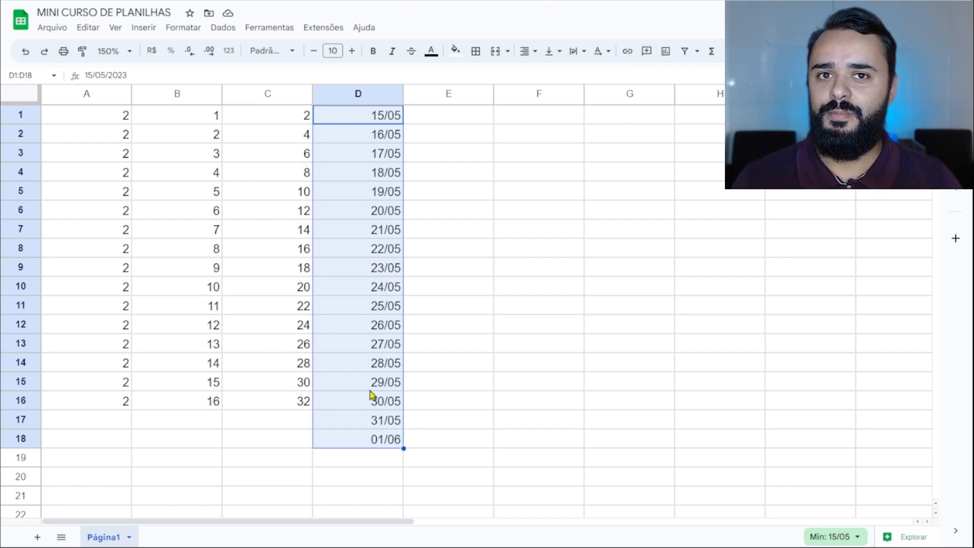
Step: Enter the weekday "segunda" in cell E1
key("Right")
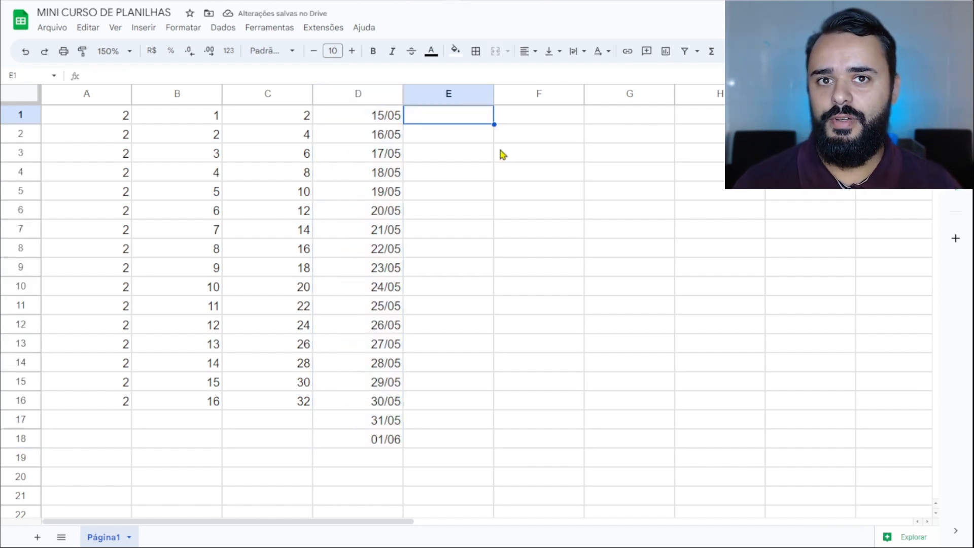
type("segunda")
key("Return")
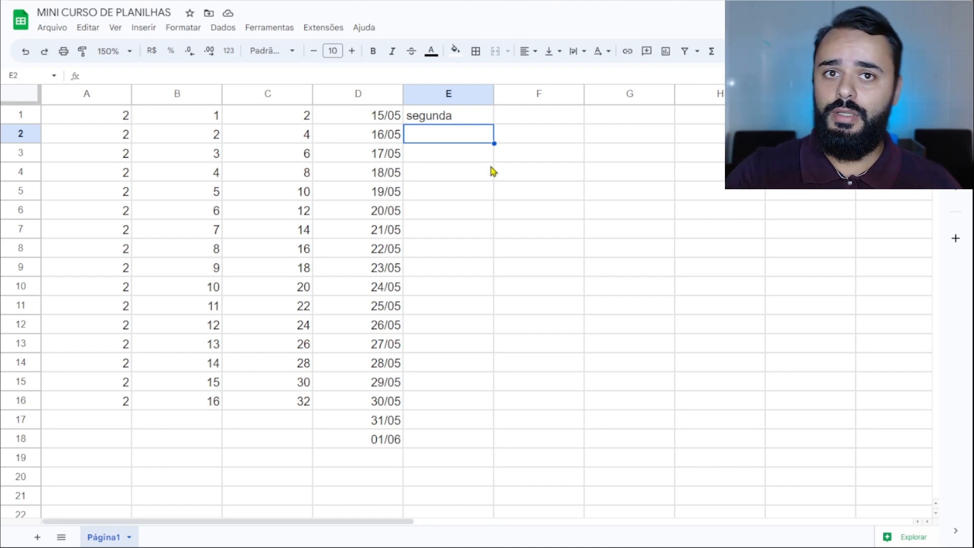
Step: Try to autofill the weekday from E1 down to E7, and clear the filled cells E2:E7
key("ctrl+c")
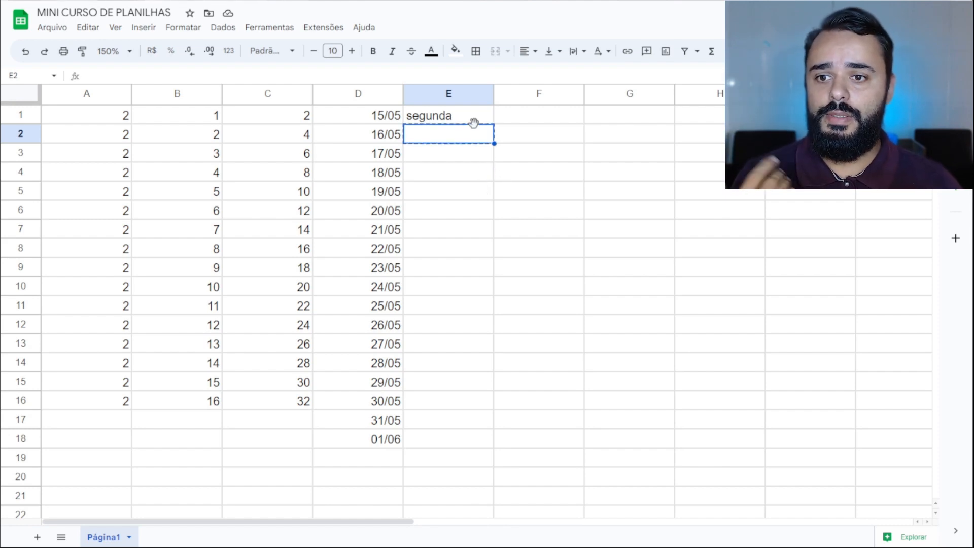
left_click(473, 121)
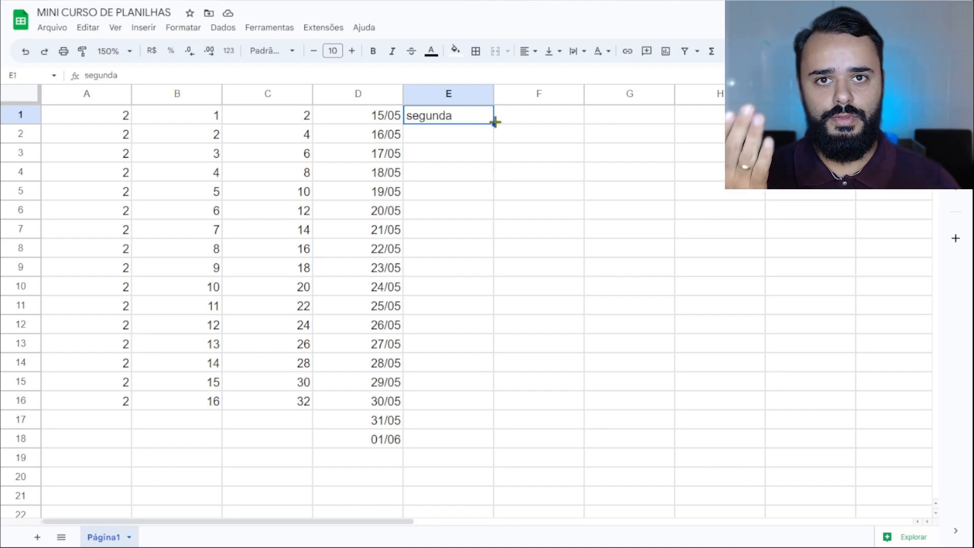
left_click_drag(494, 122, 476, 232)
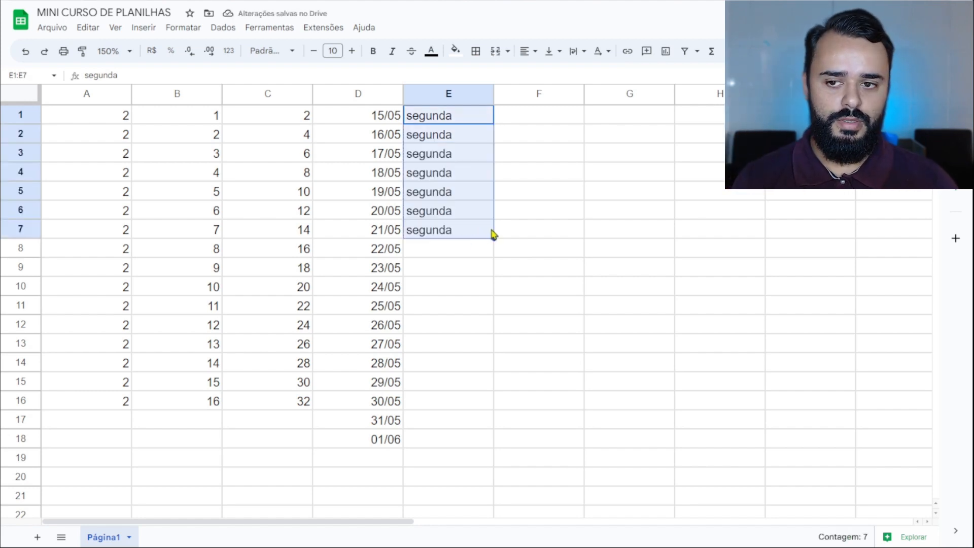
left_click_drag(461, 135, 461, 229)
key("Delete")
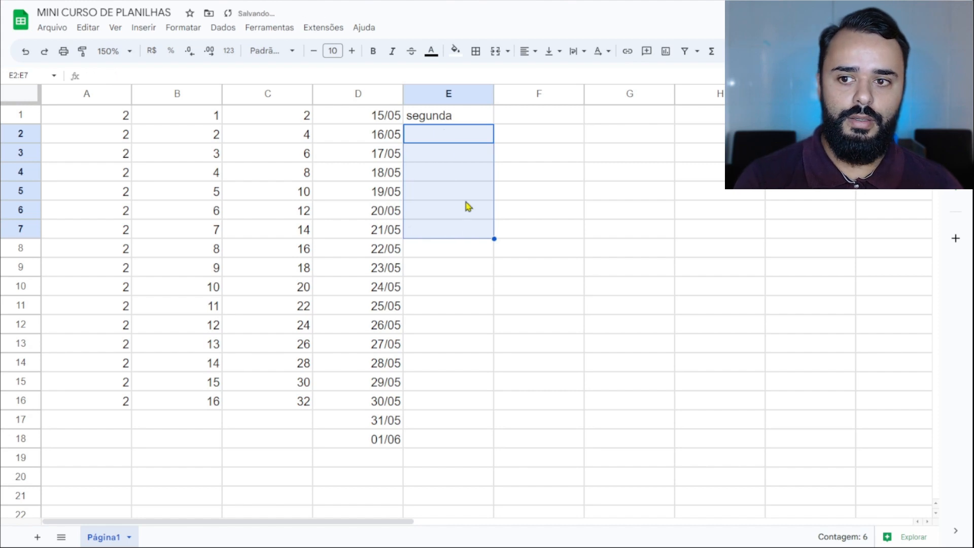
Step: Change E1 to "segunda-feira" and autofill the weekdays down to E8
double_click(469, 119)
type("-feira")
key("Return")
left_click(470, 123)
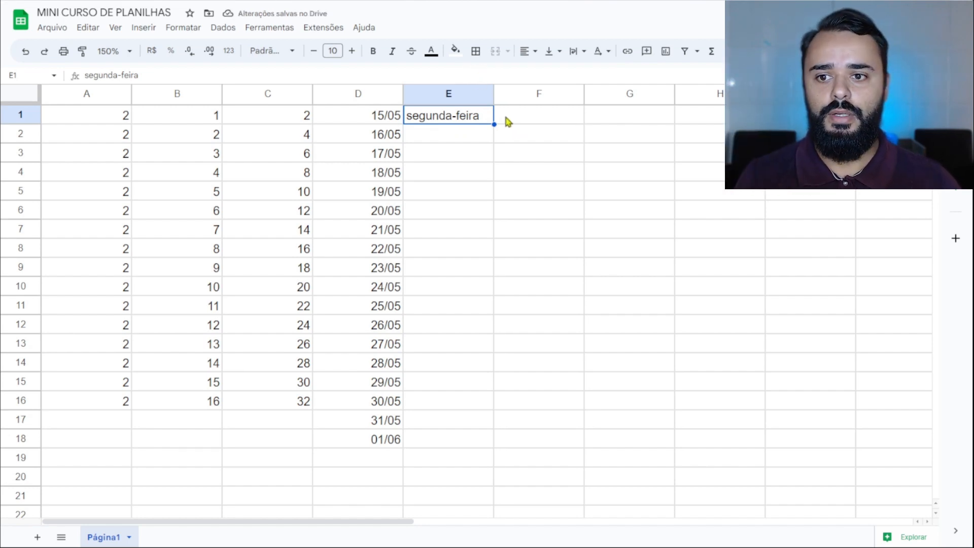
left_click_drag(493, 123, 491, 252)
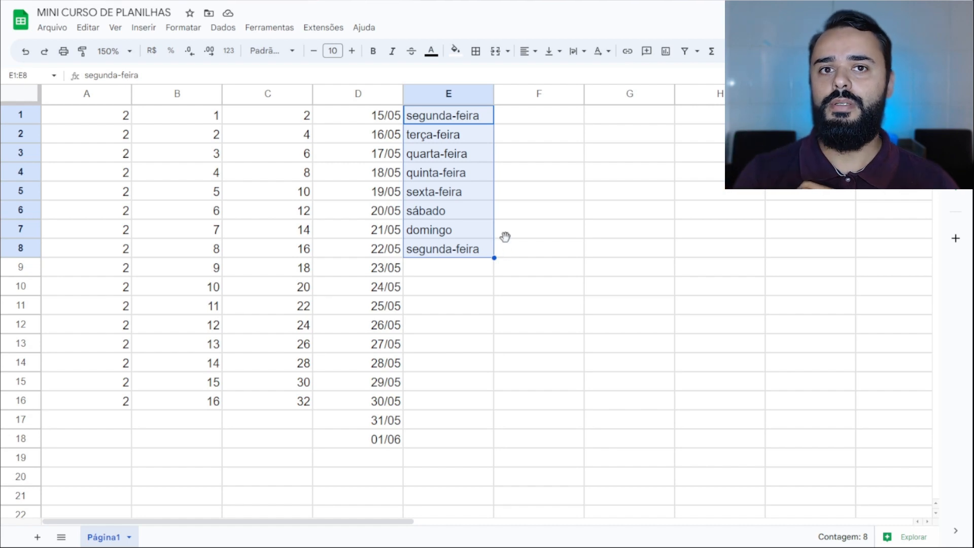
left_click(531, 172)
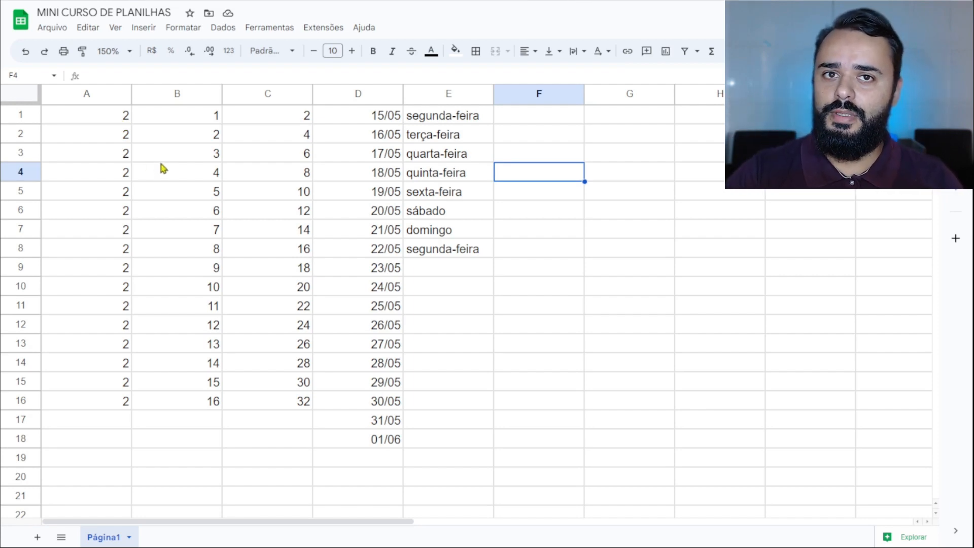
Step: Enter the section labels SOMA in A1, SUBTRAÇÃO in A5, MULTIPLICAÇÃO in A9 and DIVISÃO in A13
left_click(122, 115)
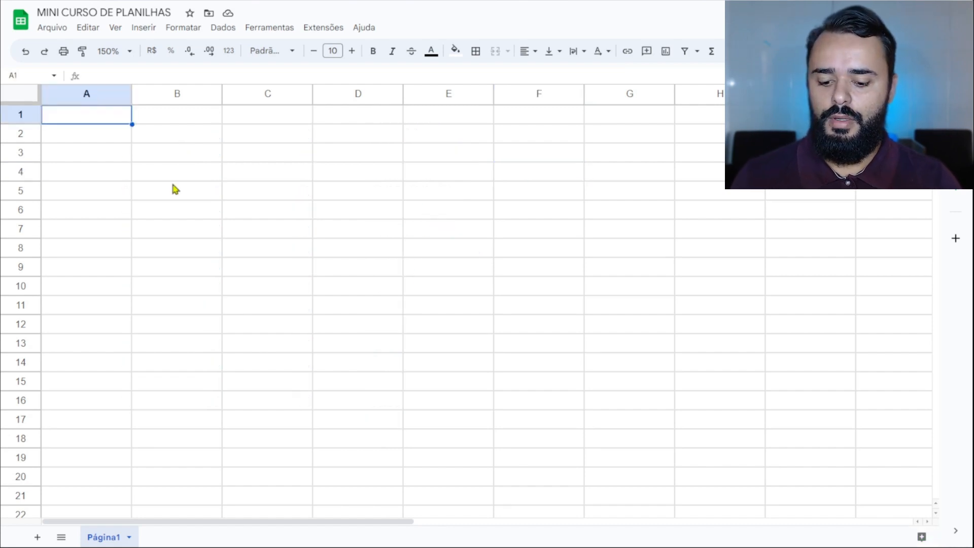
type("SOMA")
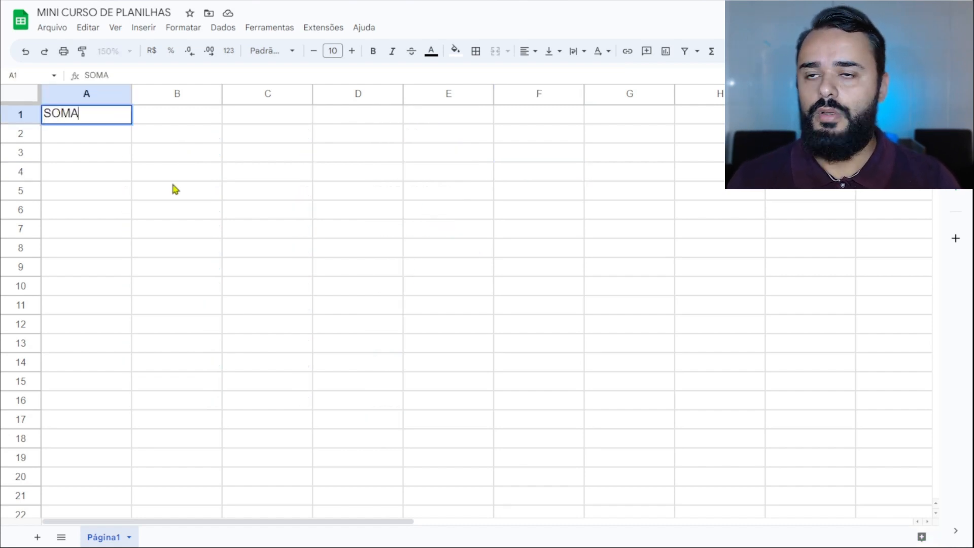
left_click(110, 197)
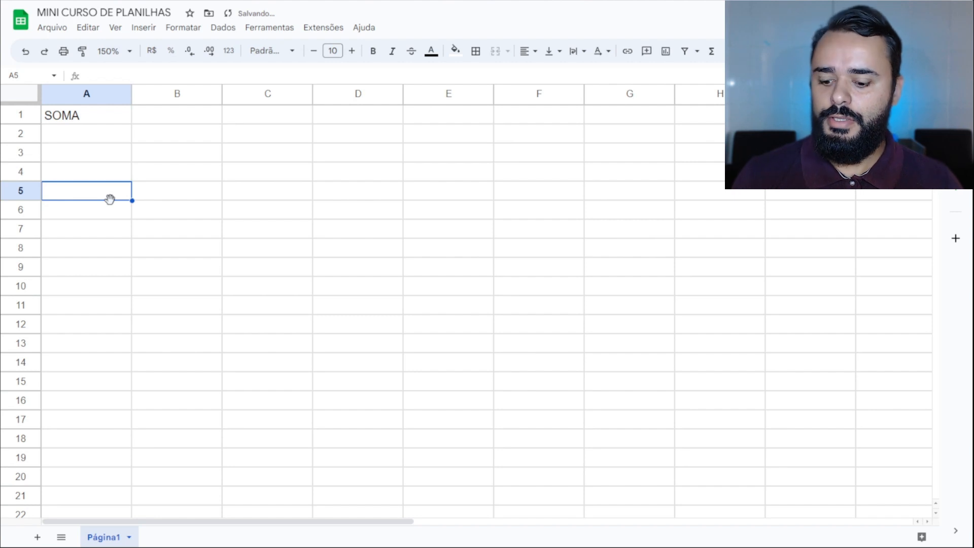
type("SUBTRAÇÃO")
left_click(130, 267)
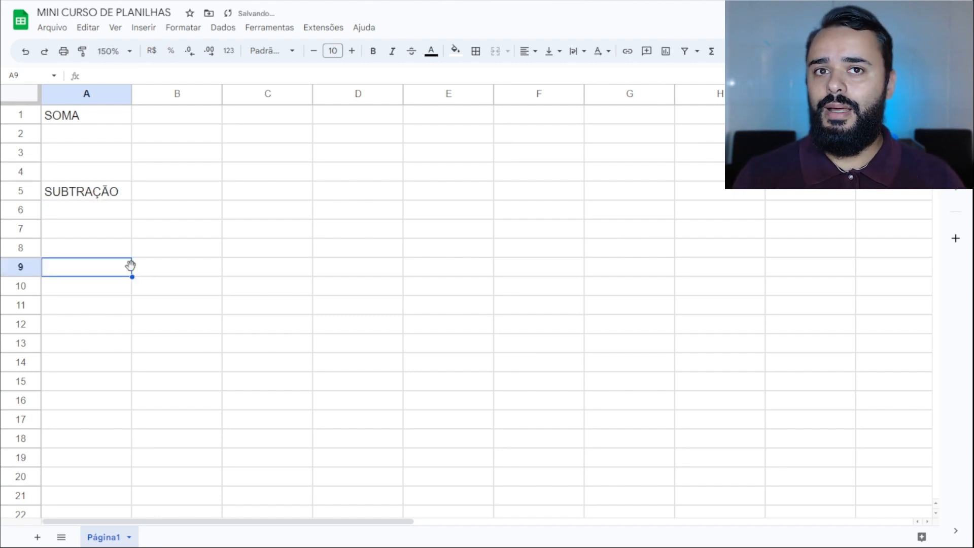
type("MULTIPLICAÇÃO")
key("Return")
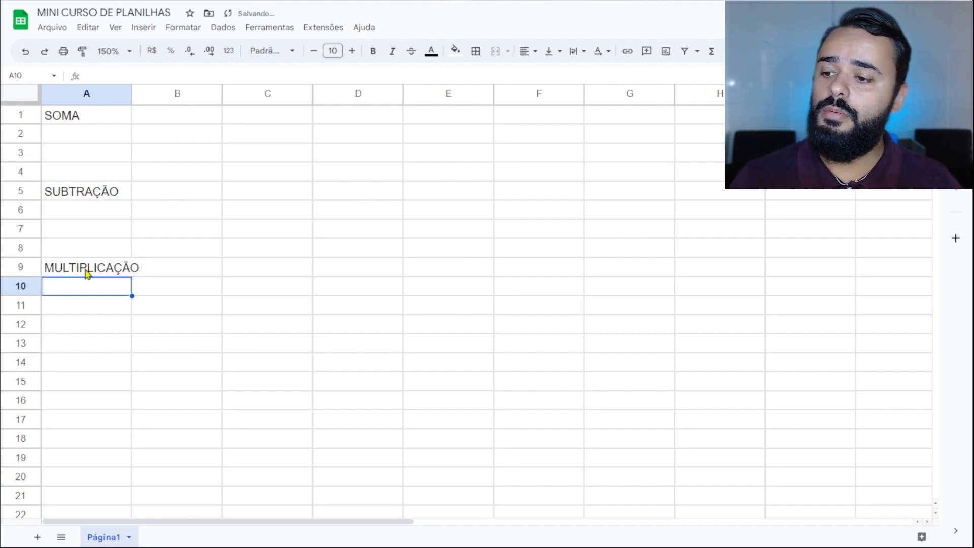
left_click(105, 348)
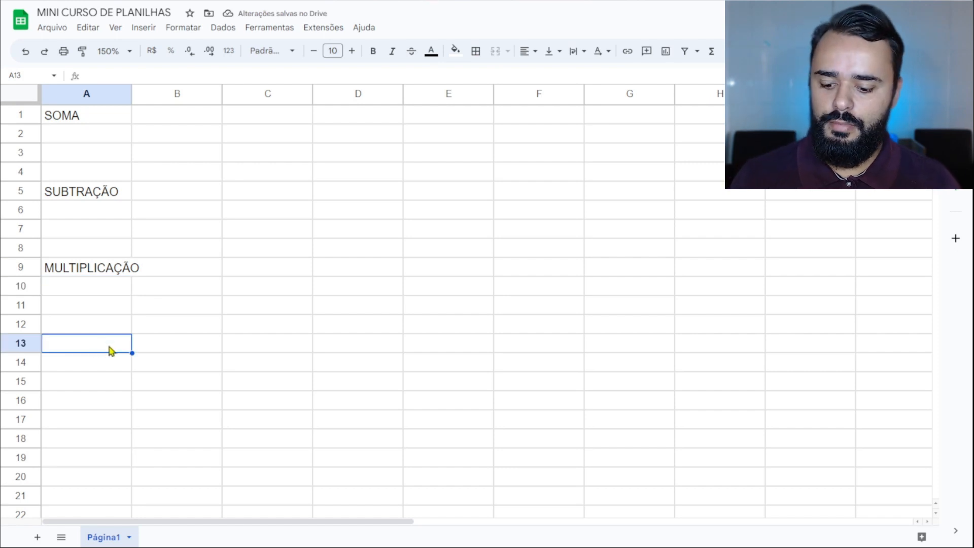
type("DIVISÃO")
key("Return")
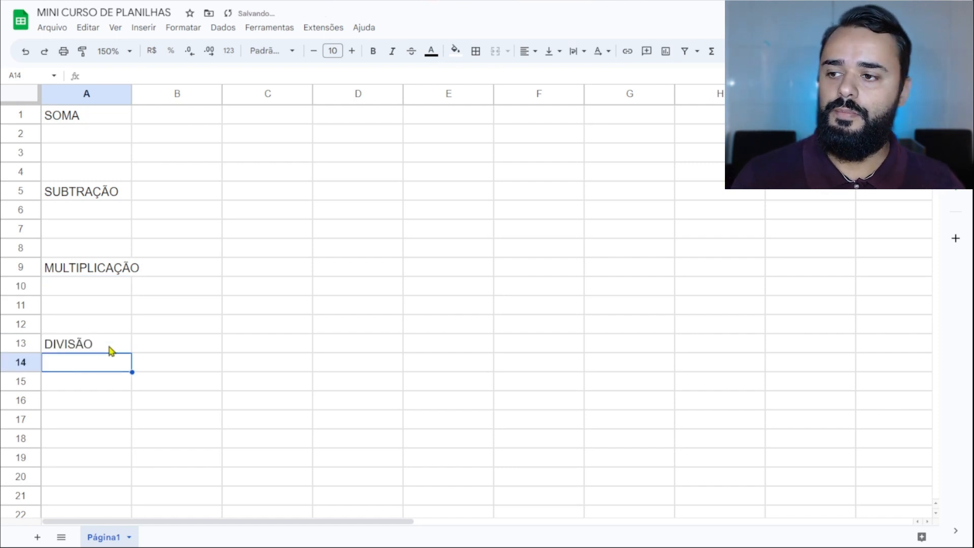
Step: Merge each section label across columns A to C in rows 1, 5, 9 and 13
left_click(127, 134)
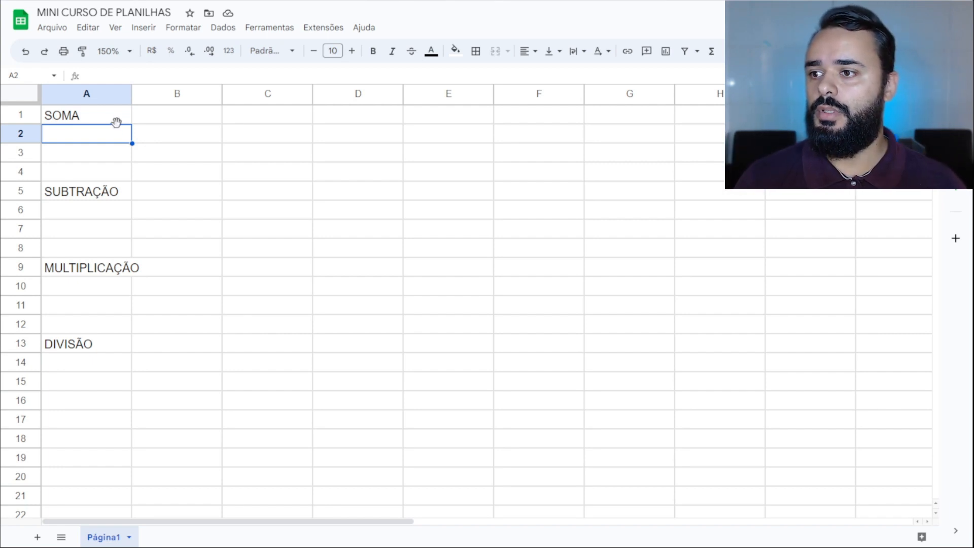
left_click_drag(109, 122, 231, 124)
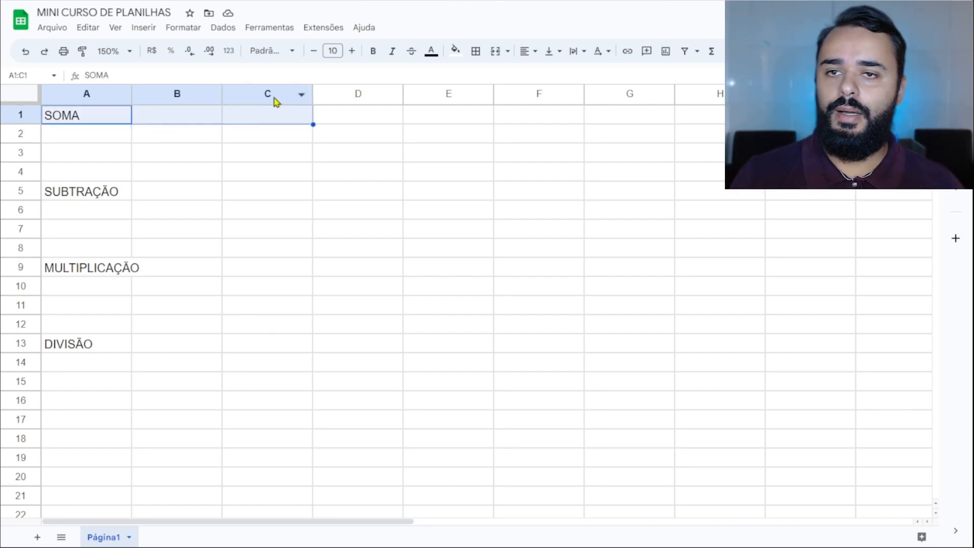
left_click(495, 51)
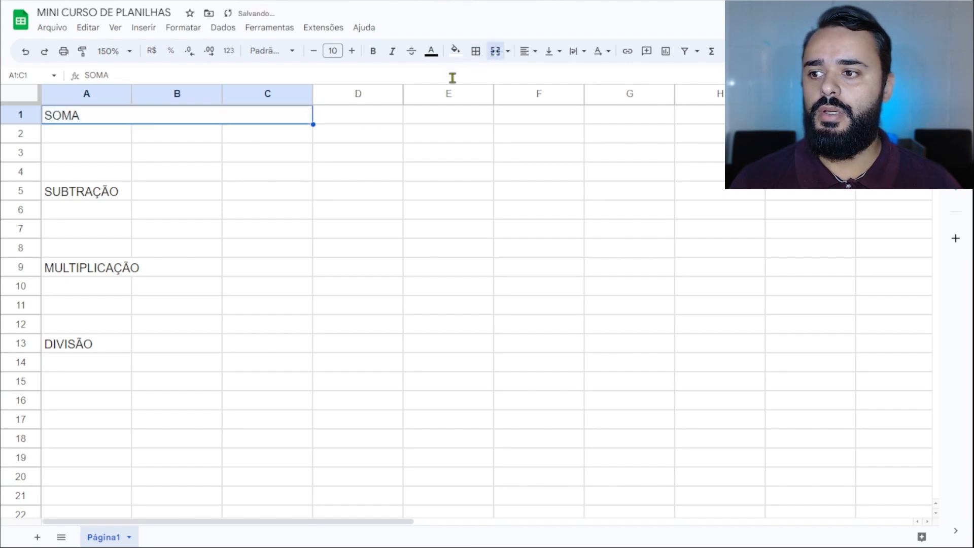
left_click_drag(116, 193, 265, 195)
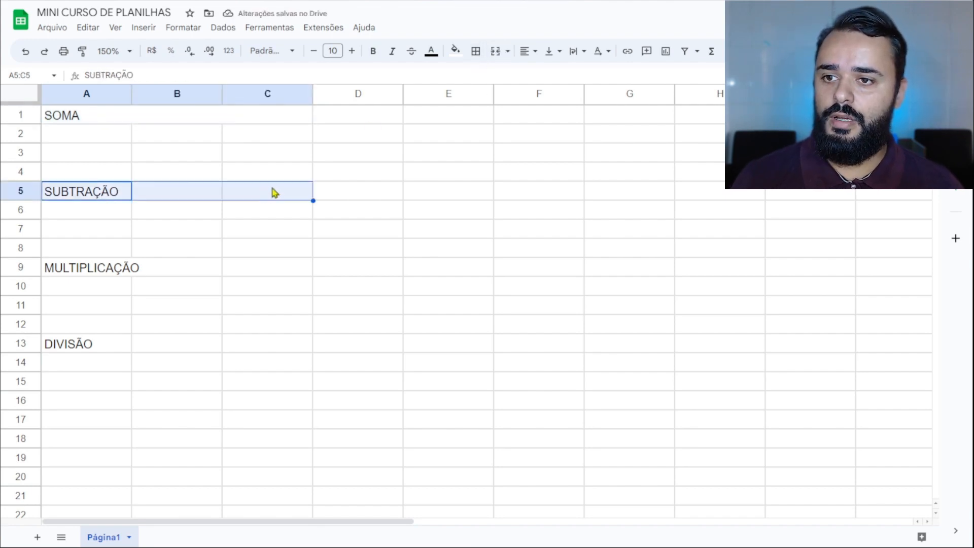
left_click(495, 51)
left_click_drag(86, 267, 267, 268)
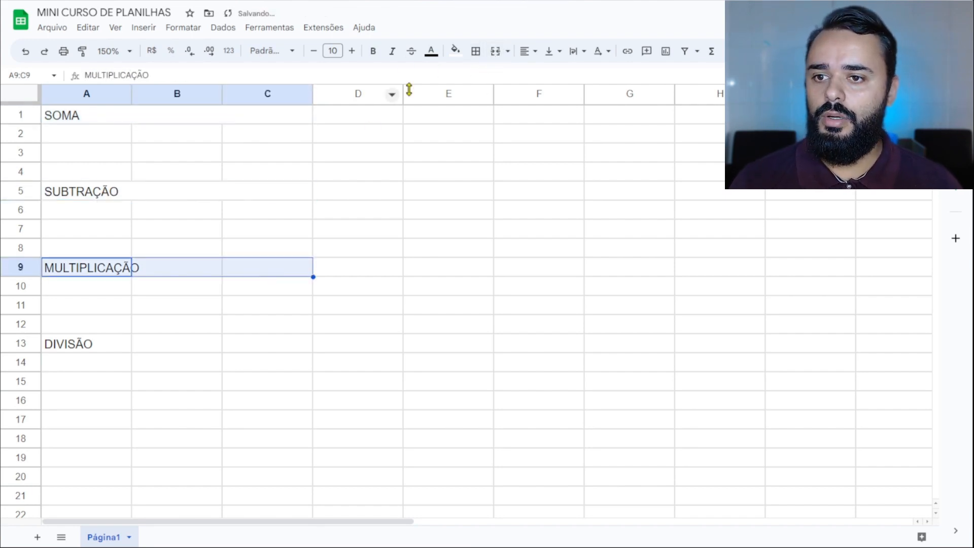
left_click(495, 52)
left_click_drag(86, 344, 272, 350)
left_click(495, 52)
Step: Enter the column headings 1º NÚMERO, 2º NÚMERO and RESULTADO in cells A2 to C2 under SOMA
left_click(101, 142)
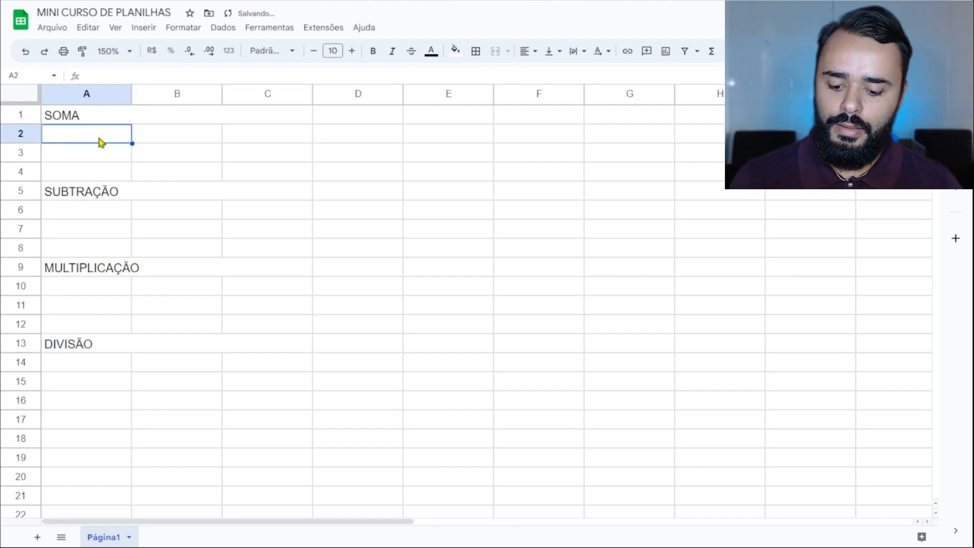
type("1º N")
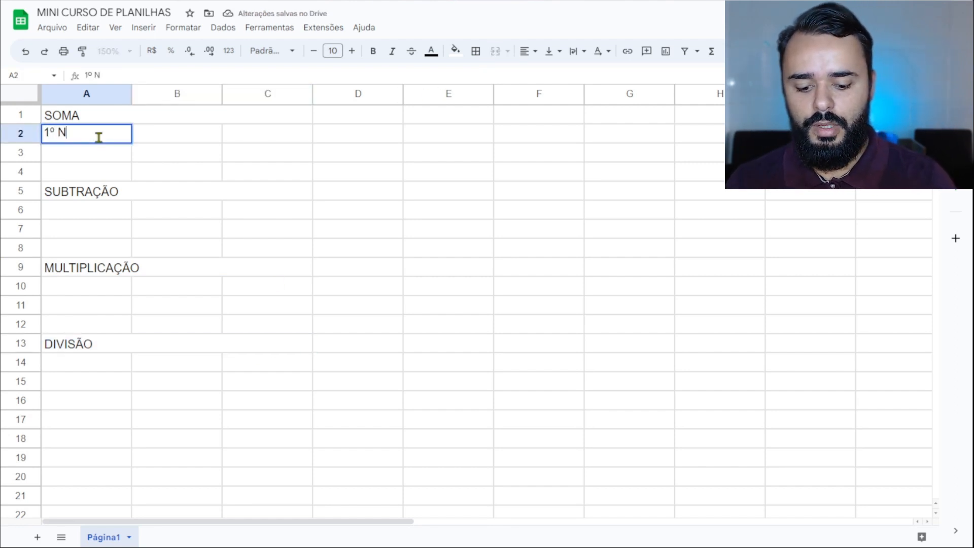
type("ÚMERO")
key("Tab")
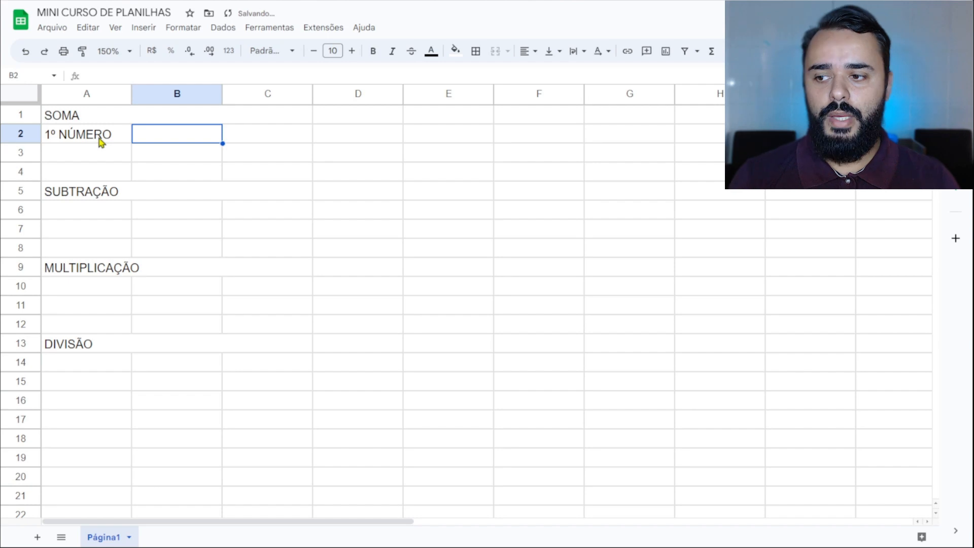
type("2º NÚMERO")
key("Tab")
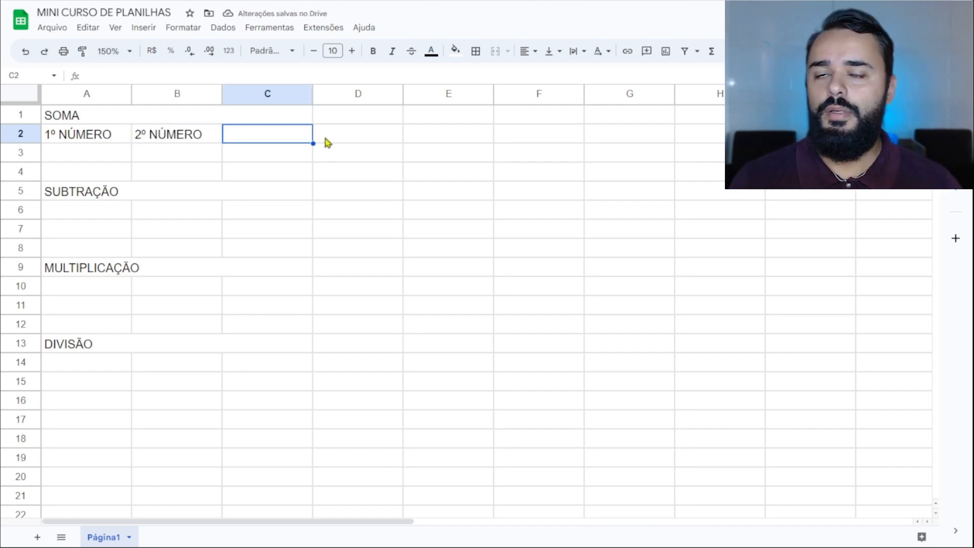
type("RESULTADO")
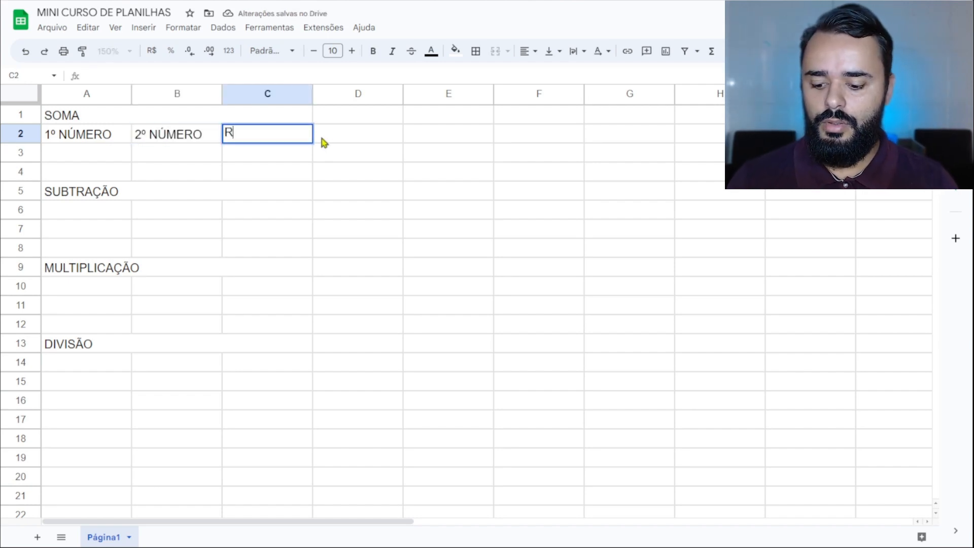
key("Return")
Step: Copy the headings in A2:C2 to the rows starting at A6, A10 and A14 under the other three labels
left_click_drag(118, 140, 252, 138)
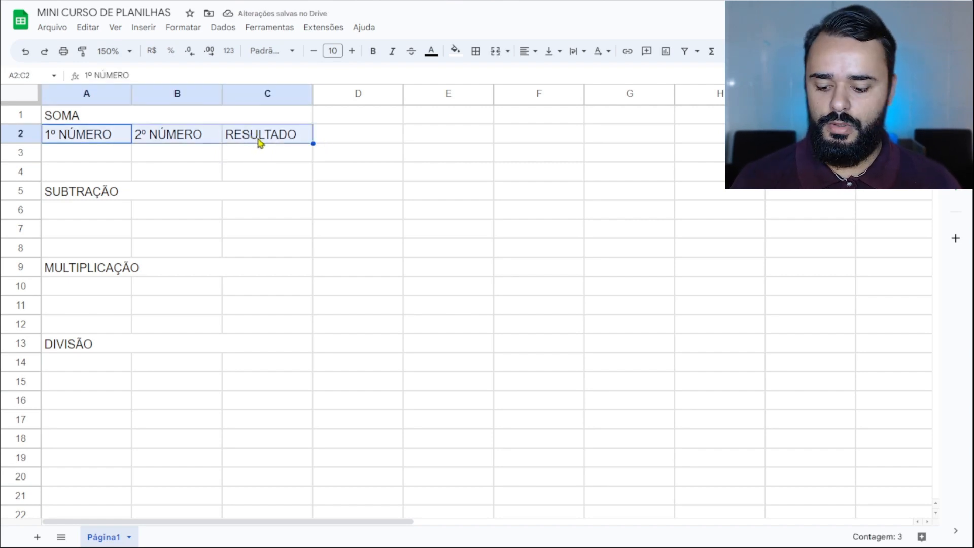
key("ctrl+c")
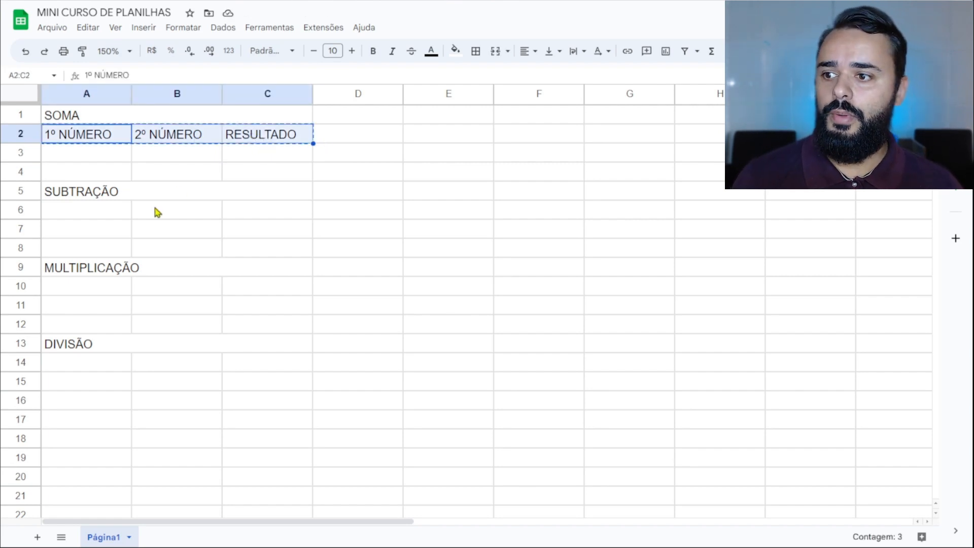
left_click(112, 215)
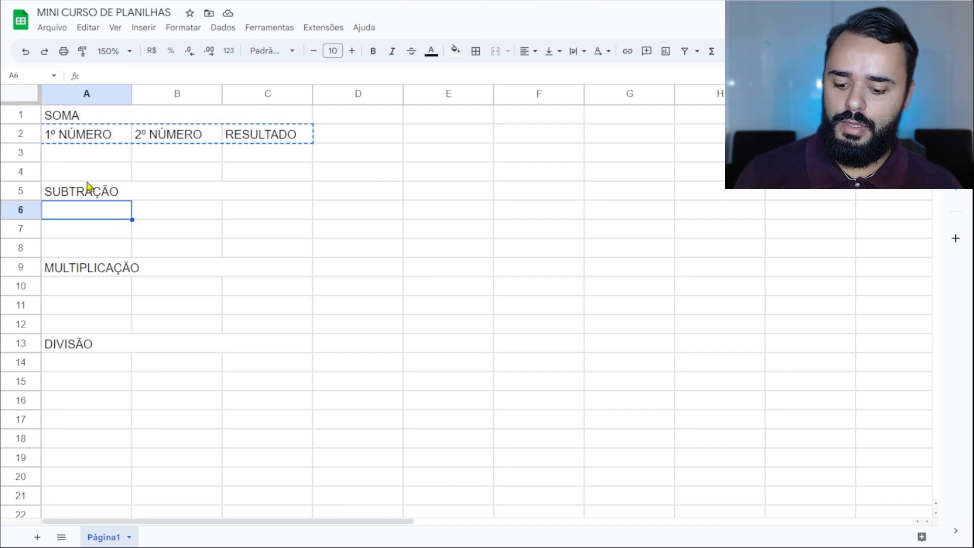
key("ctrl+v")
left_click(96, 291)
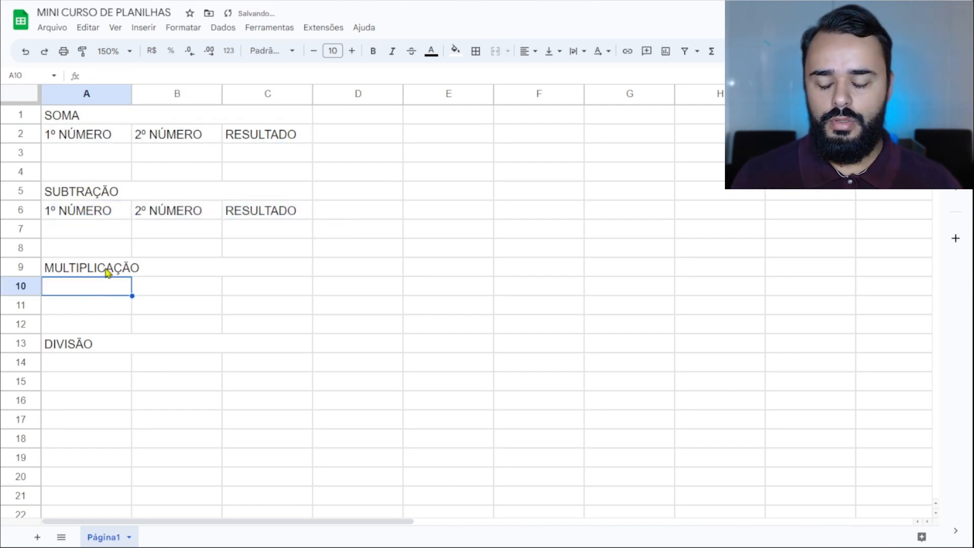
key("ctrl+v")
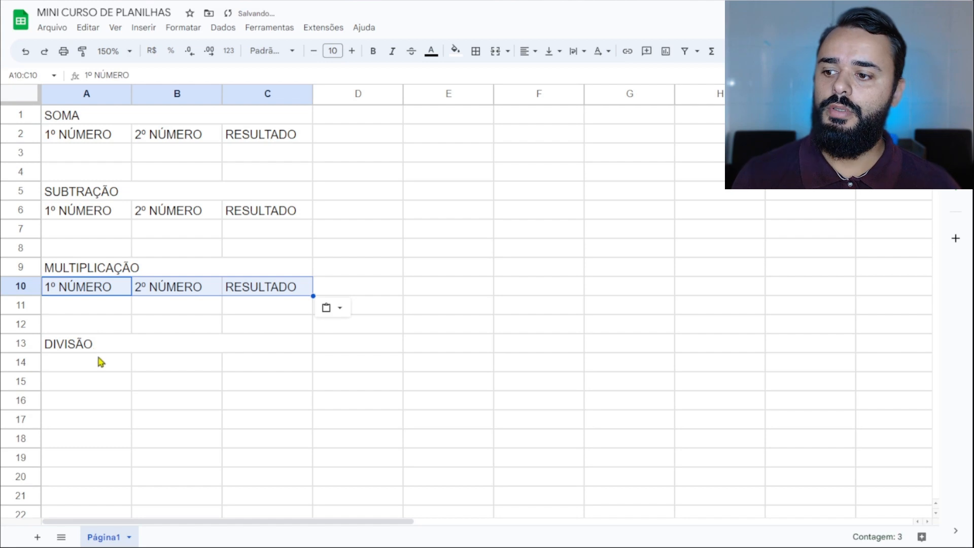
left_click(97, 360)
key("ctrl+v")
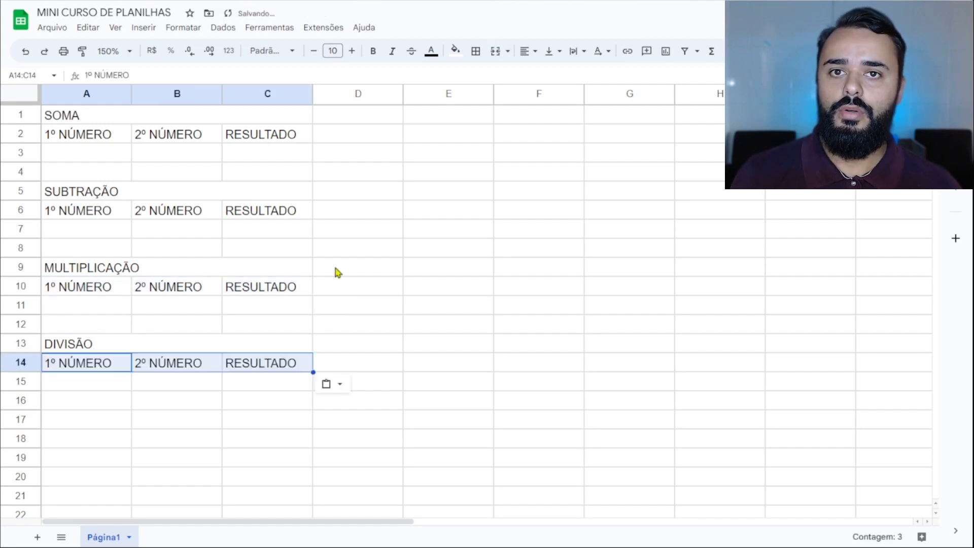
left_click(366, 265)
key("Up")
key("Up")
key("Right")
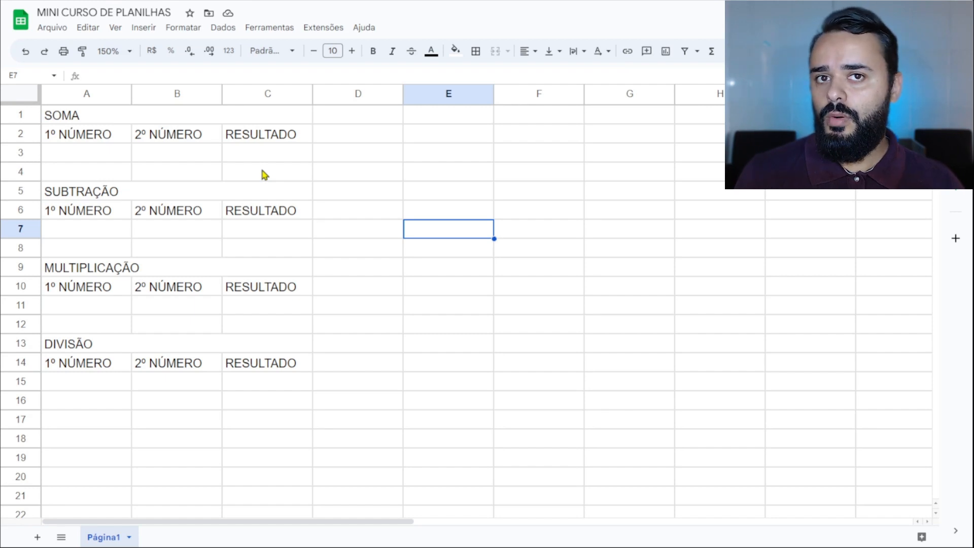
Step: Fill the whole of row 4 with black as a divider below the SOMA section
left_click(33, 175)
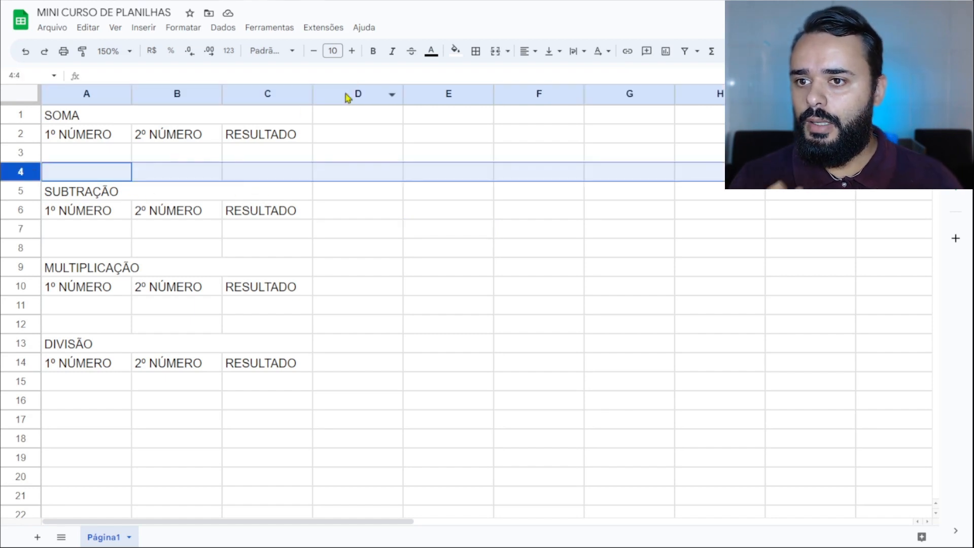
left_click(455, 50)
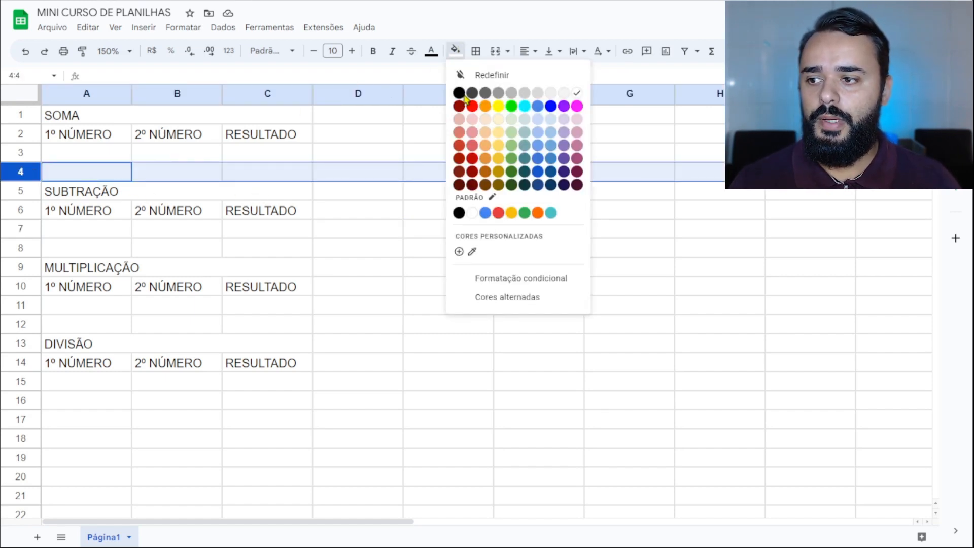
left_click(463, 96)
Step: Repeat the black fill on the whole of rows 8, 12 and 16 to separate the remaining sections
left_click(21, 248)
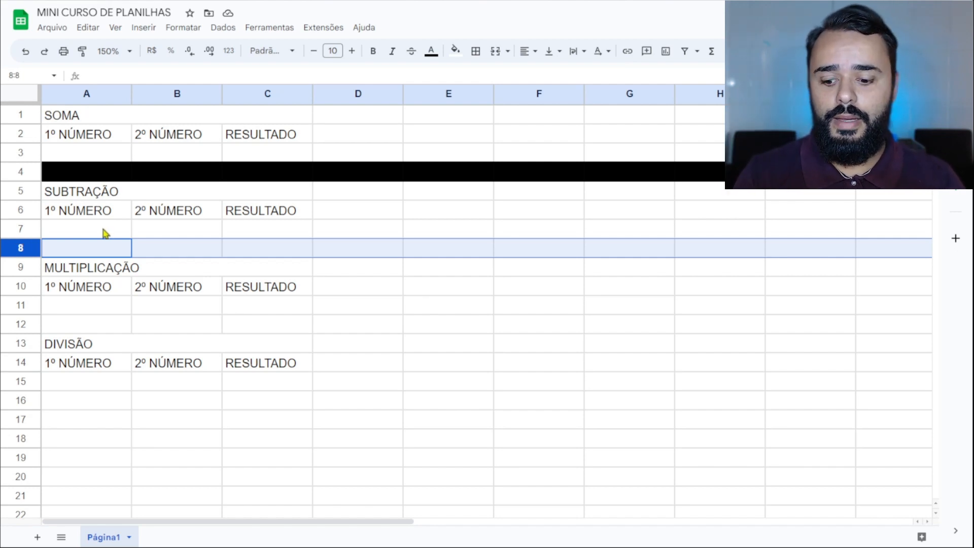
key("F4")
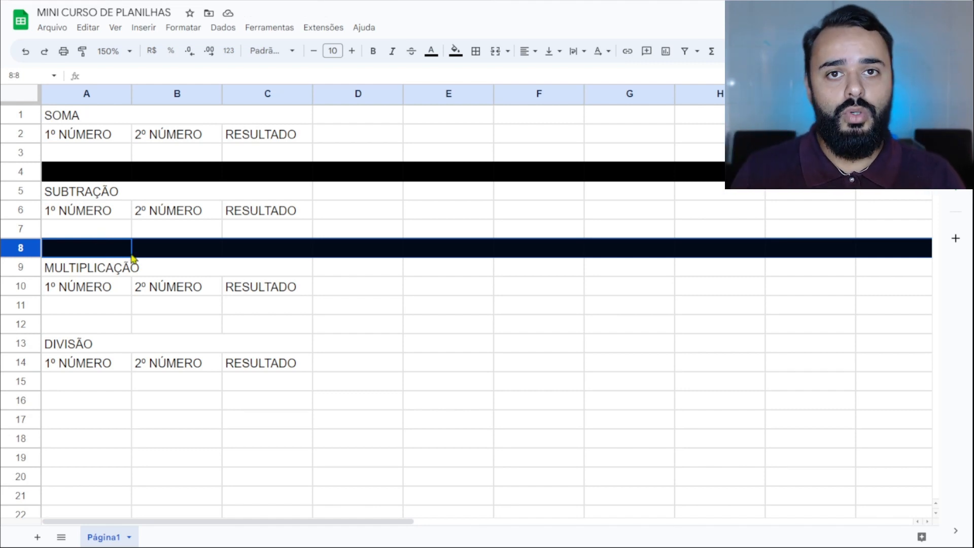
left_click(23, 324)
key("ctrl+y")
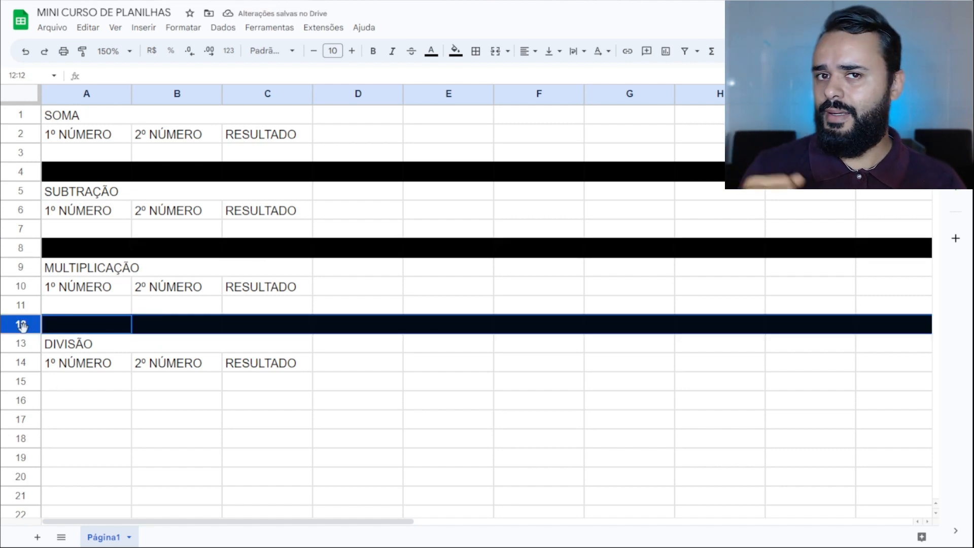
left_click(25, 400)
key("ctrl+y")
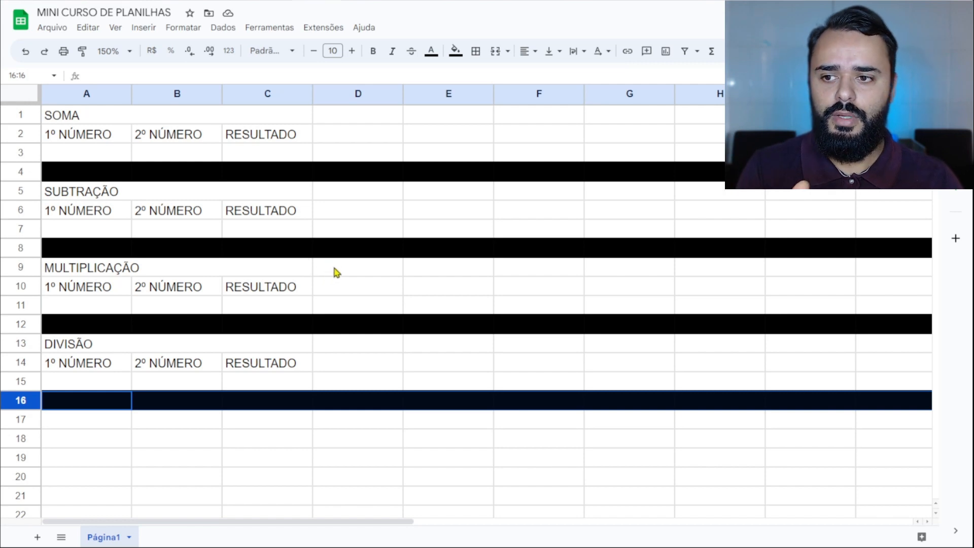
Step: Fill the merged SOMA title in row 1 with light green and the SUBTRAÇÃO title in row 5 with light blue
left_click_drag(76, 116, 223, 124)
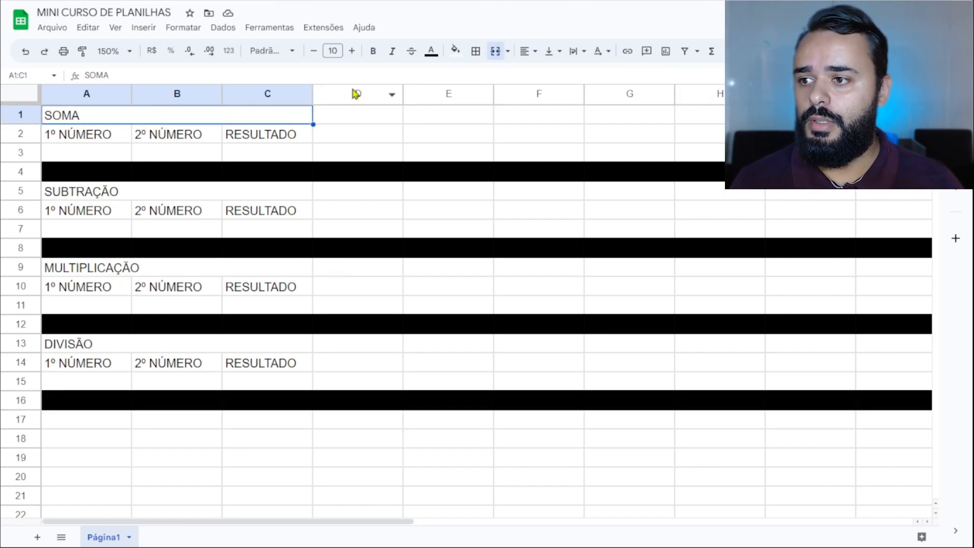
left_click(456, 51)
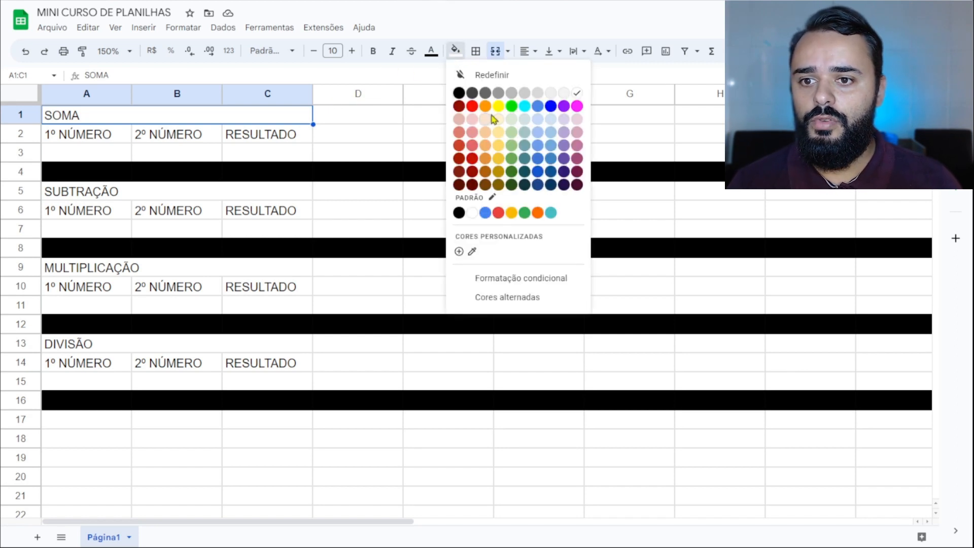
left_click(516, 124)
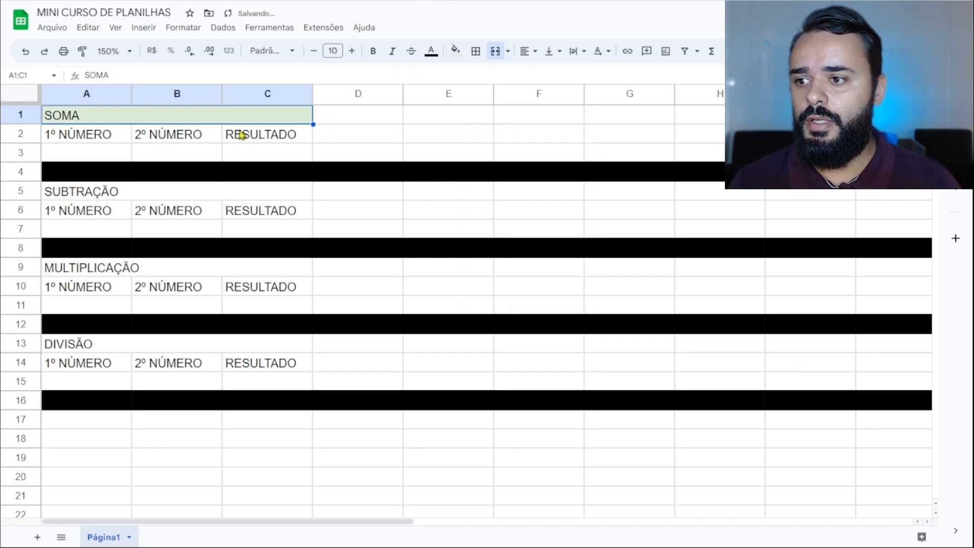
left_click(170, 191)
left_click(464, 55)
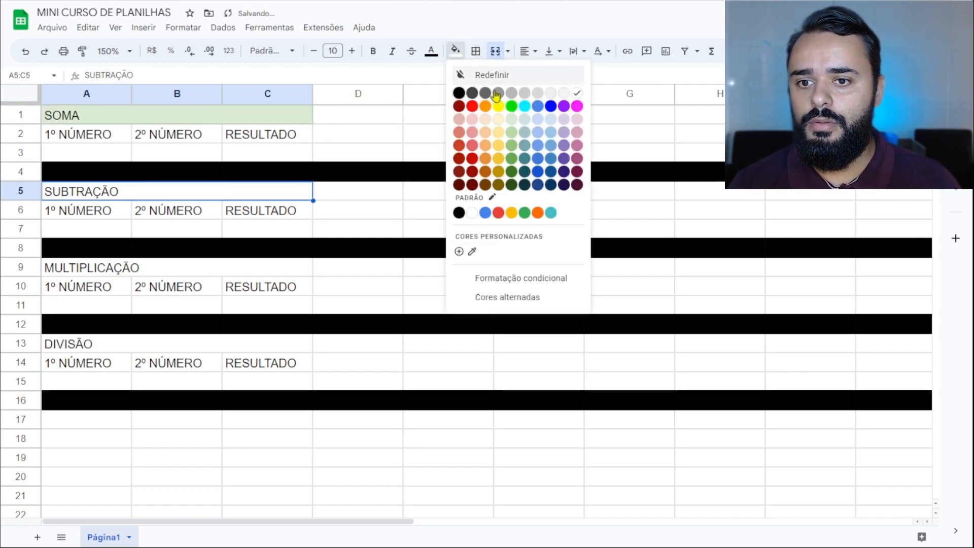
left_click(530, 125)
Step: Fill the MULTIPLICAÇÃO title in row 9 with light purple and the DIVISÃO title in row 13 with light yellow
left_click(155, 274)
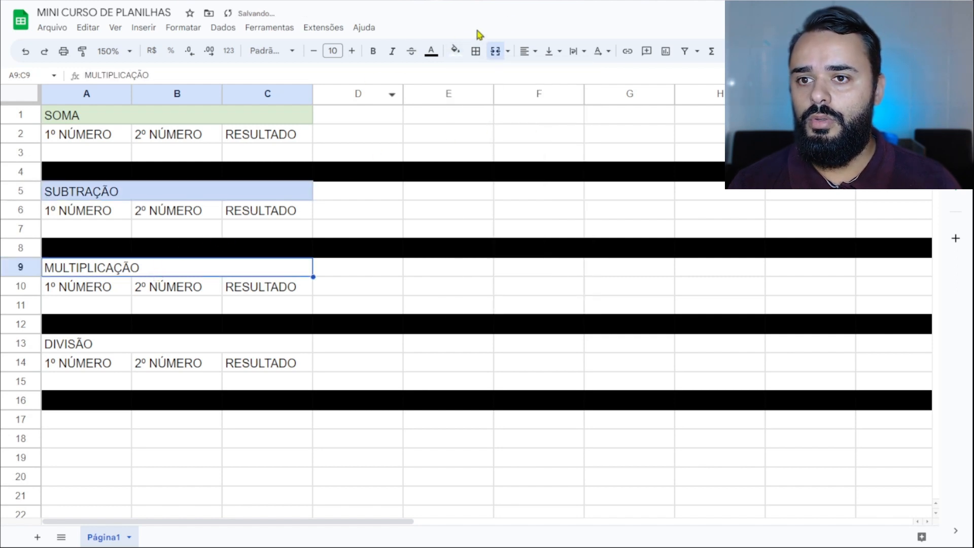
left_click(457, 52)
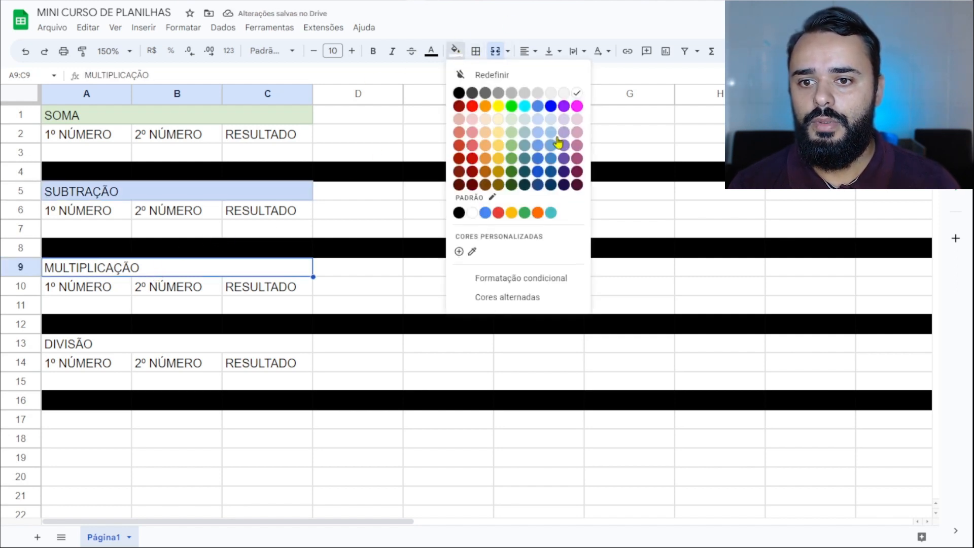
left_click(564, 120)
left_click(153, 348)
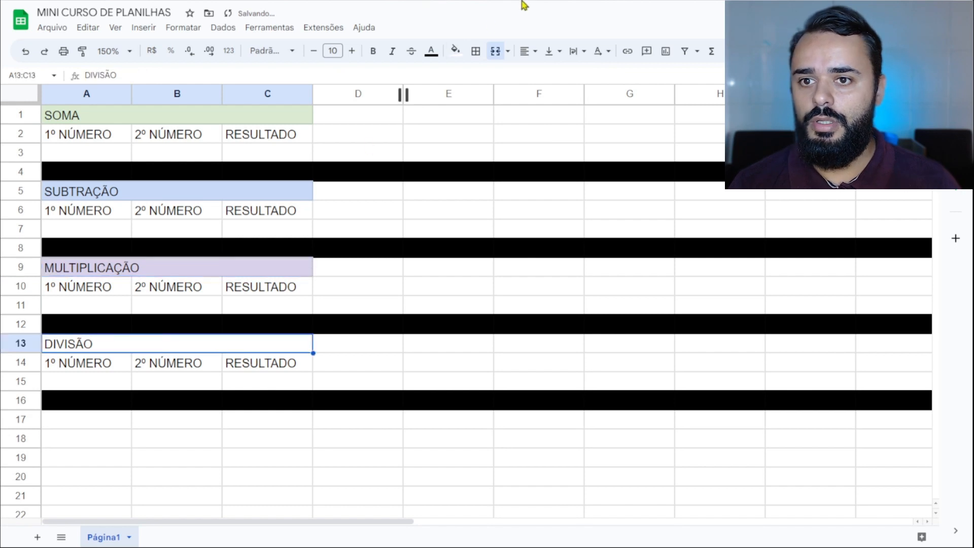
left_click(456, 52)
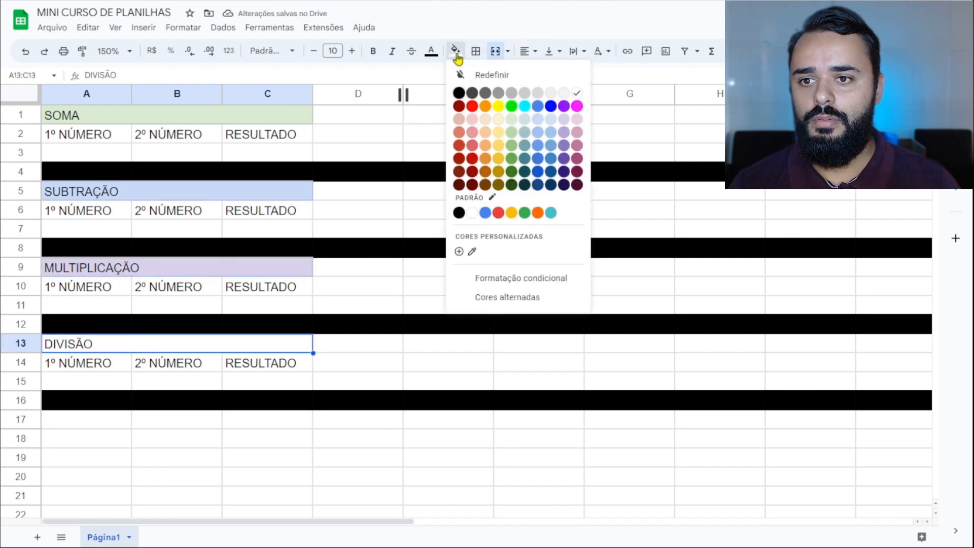
left_click(499, 121)
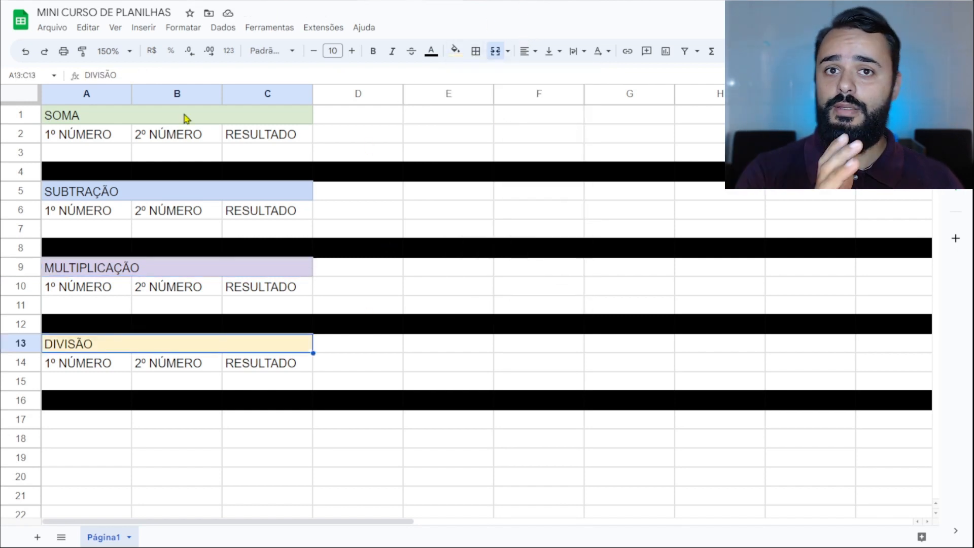
Step: Center the contents of cells A1:C16 horizontally
left_click_drag(187, 119, 189, 403)
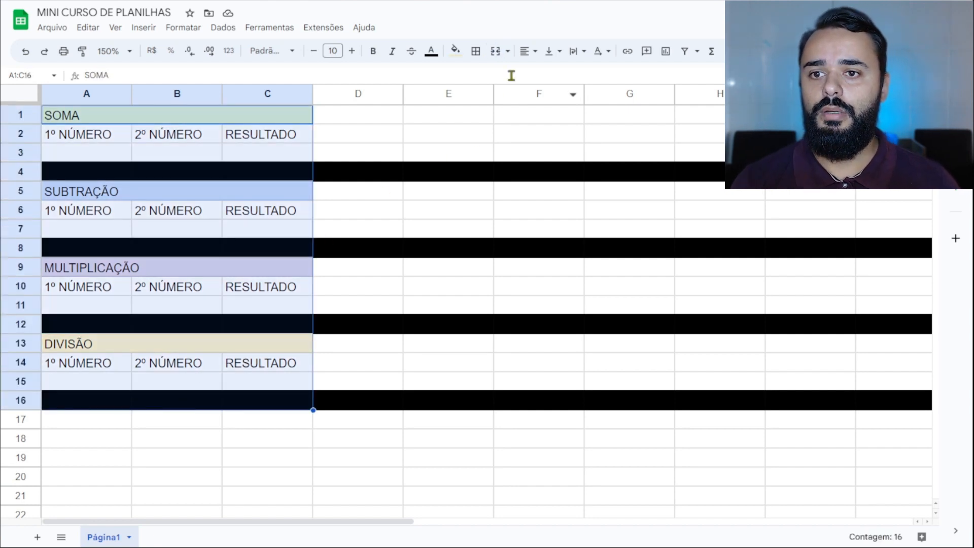
left_click(527, 51)
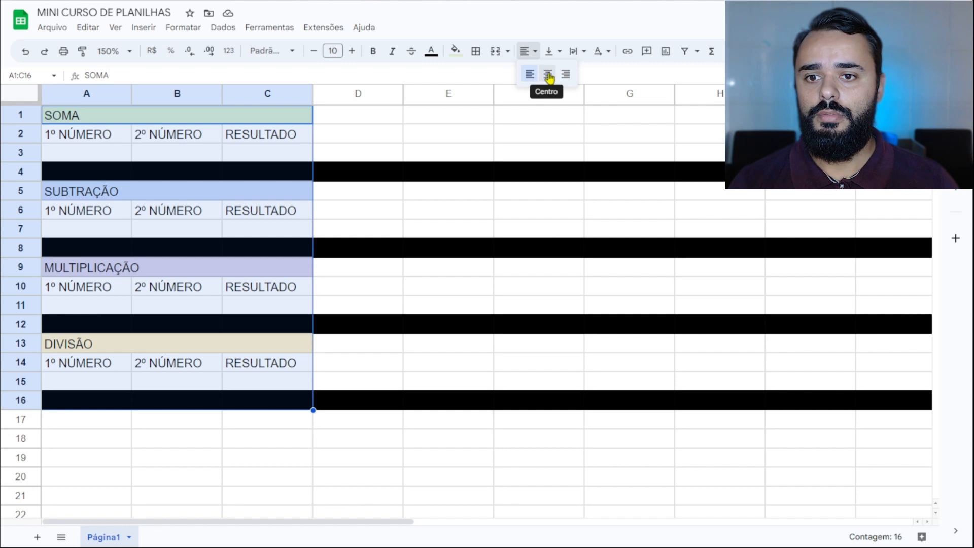
left_click(544, 77)
left_click(110, 156)
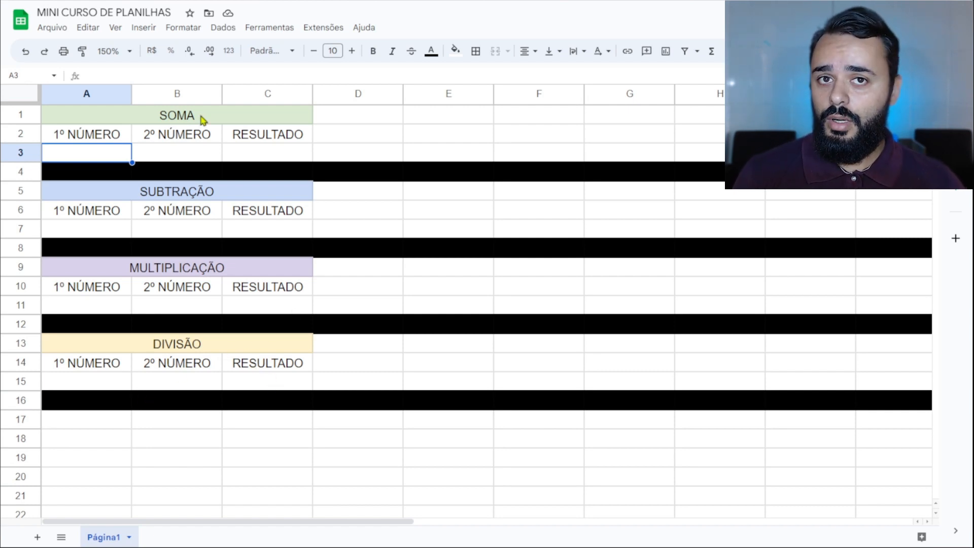
Step: Apply borders to all sides of every cell in A1:C16
left_click_drag(202, 119, 215, 402)
left_click(476, 51)
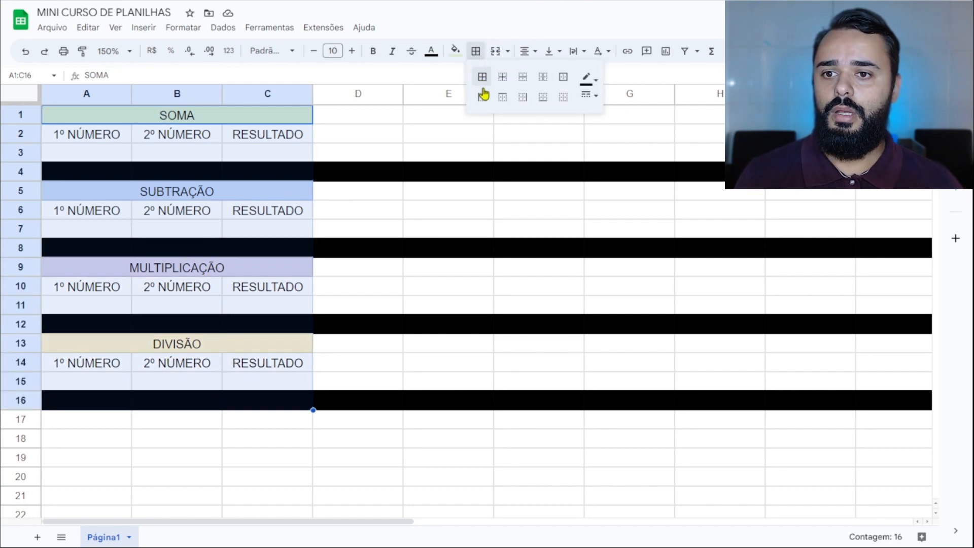
left_click(482, 77)
left_click(431, 217)
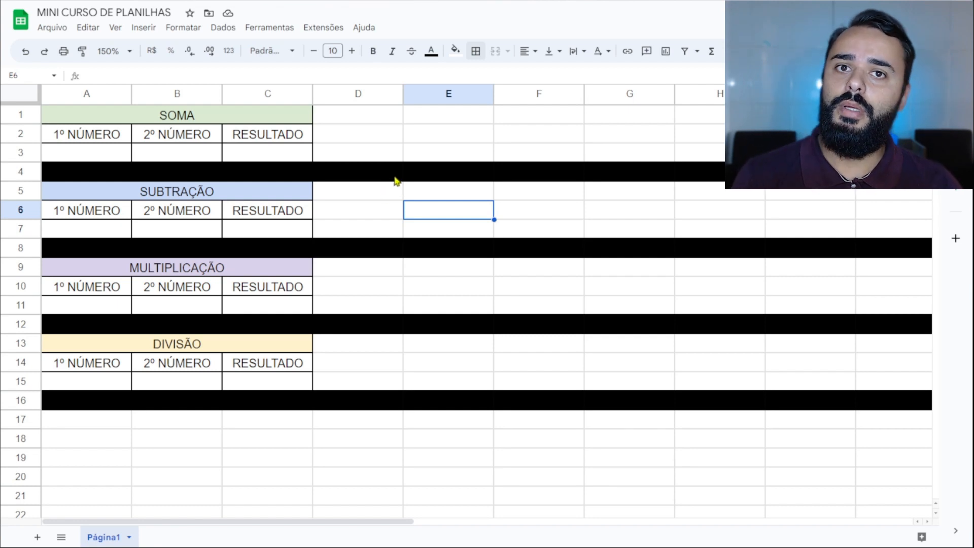
Step: Delete the unused columns D to W beside the calculation sections
left_click(357, 95)
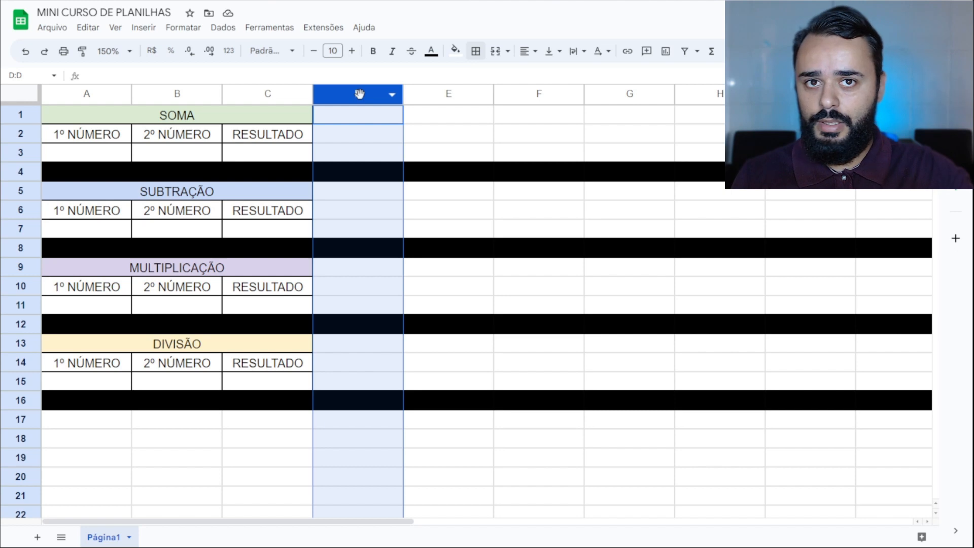
key("ctrl+shift+Right")
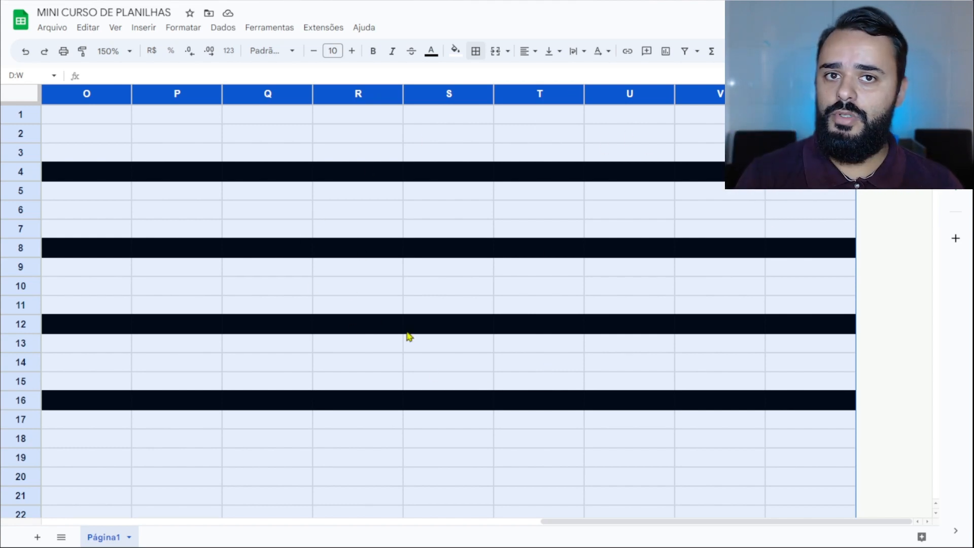
right_click(553, 231)
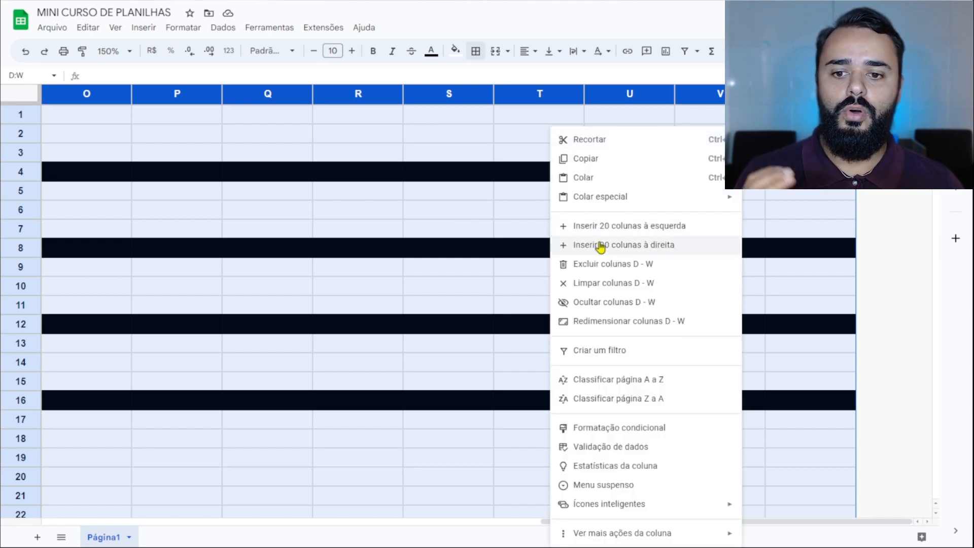
left_click(631, 265)
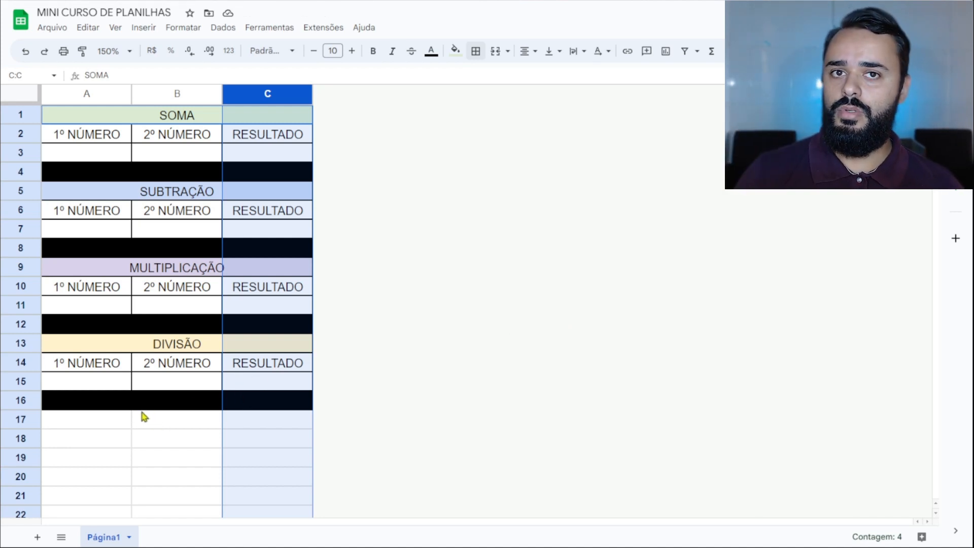
Step: Delete the unused rows 17 to 1000 below the DIVISÃO section
left_click(22, 420)
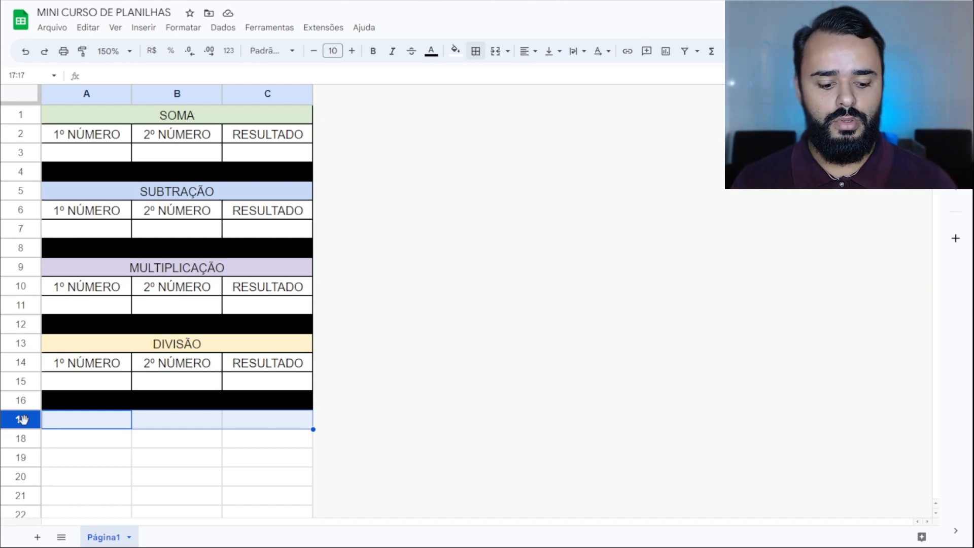
key("ctrl+shift+Down")
right_click(168, 263)
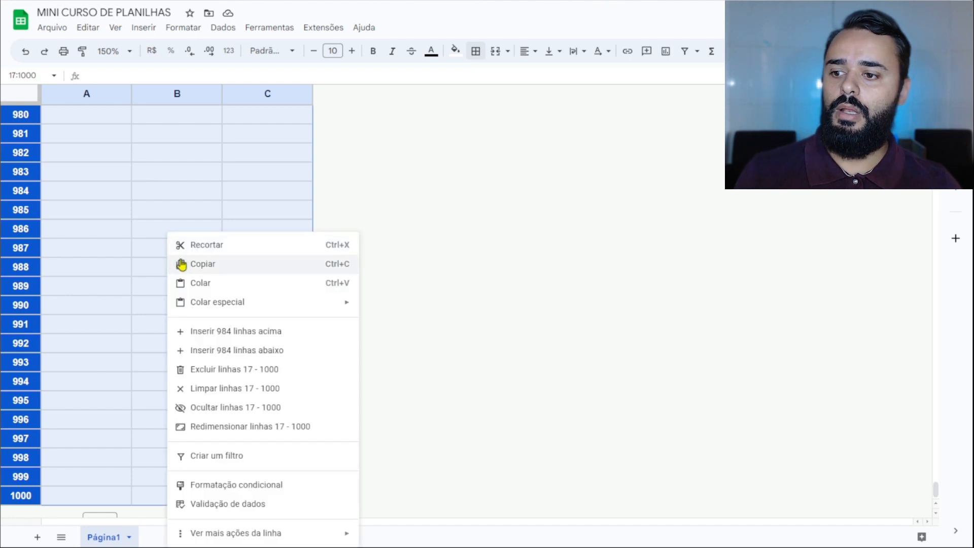
left_click(287, 375)
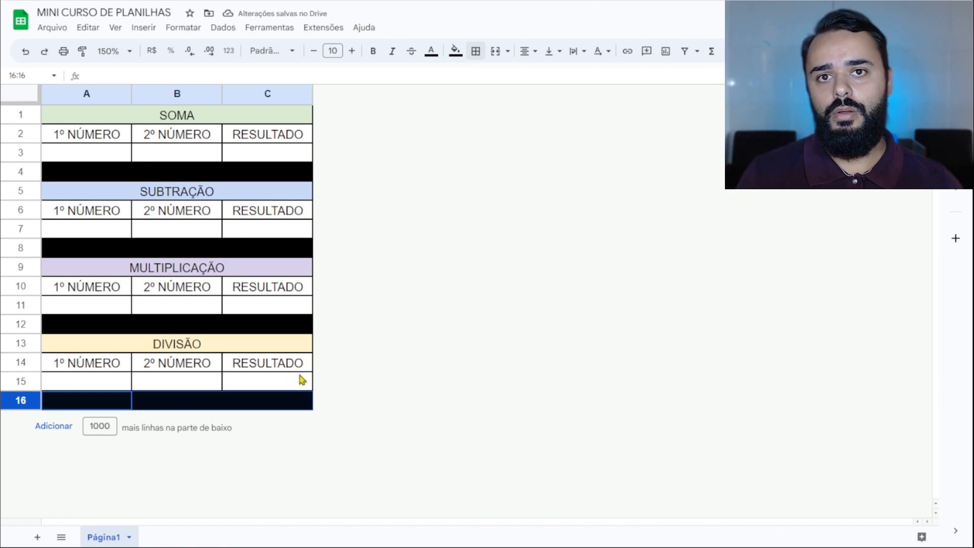
Step: Enter 2 as the first number in A3 and 3 as the second number in B3 under SOMA
left_click(122, 160)
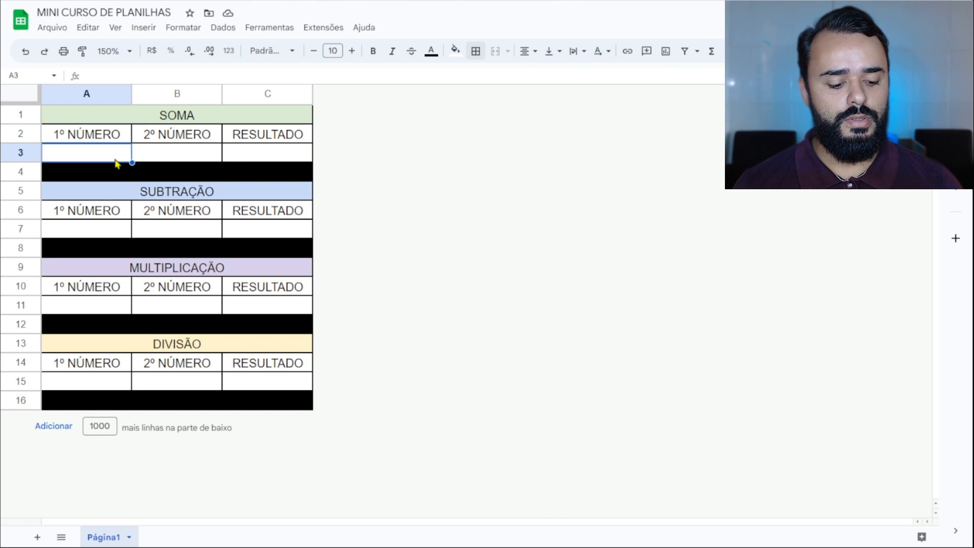
type("2")
key("Tab")
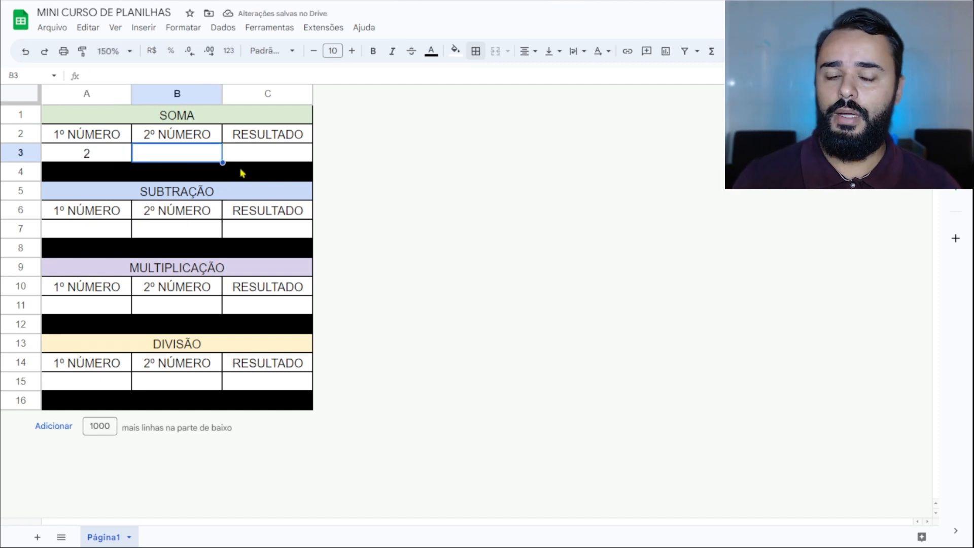
type("3")
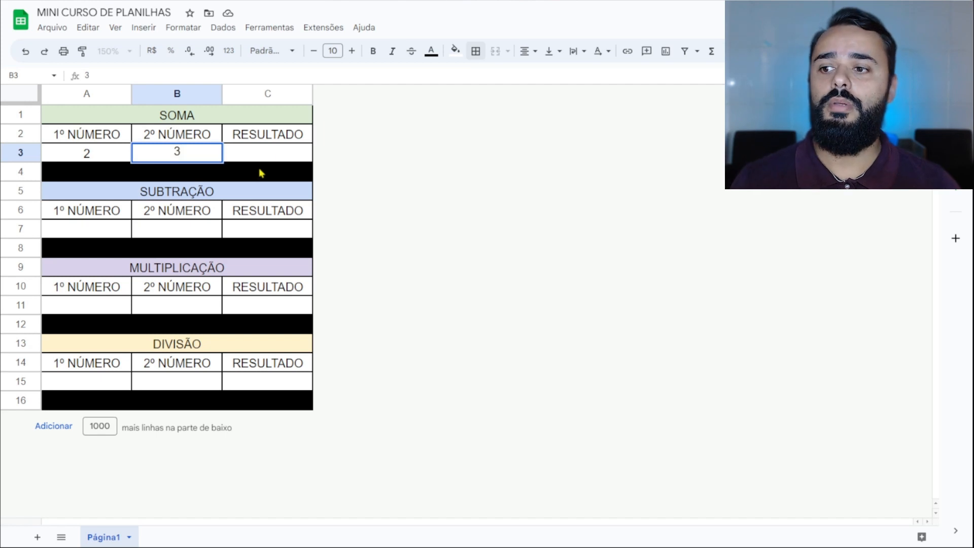
key("Tab")
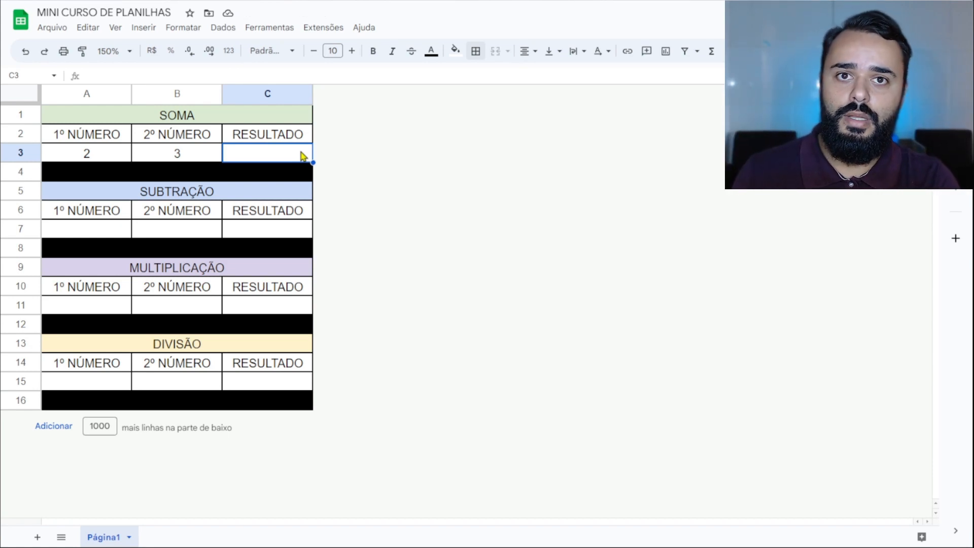
Step: Enter 5 as a fixed result in cell C3 and clear the cell again
type("5")
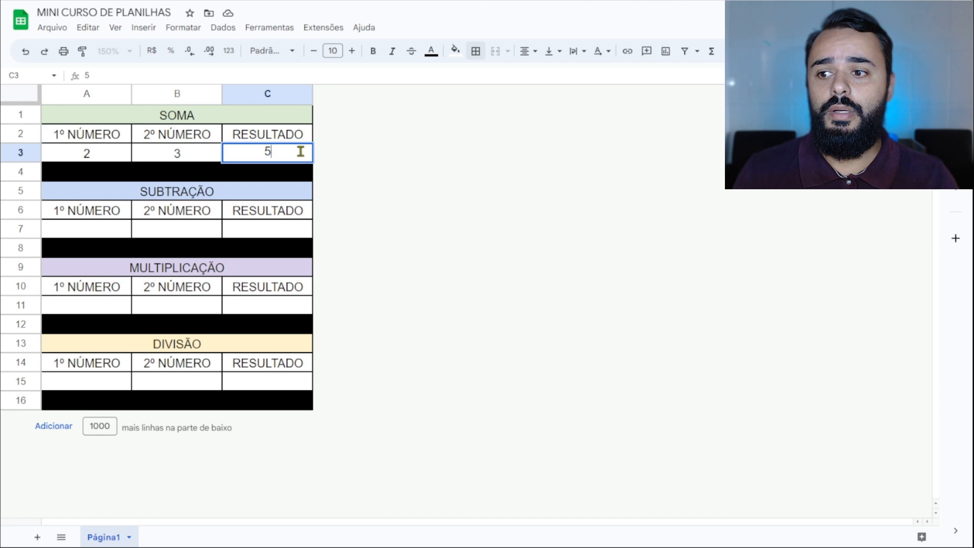
key("Return")
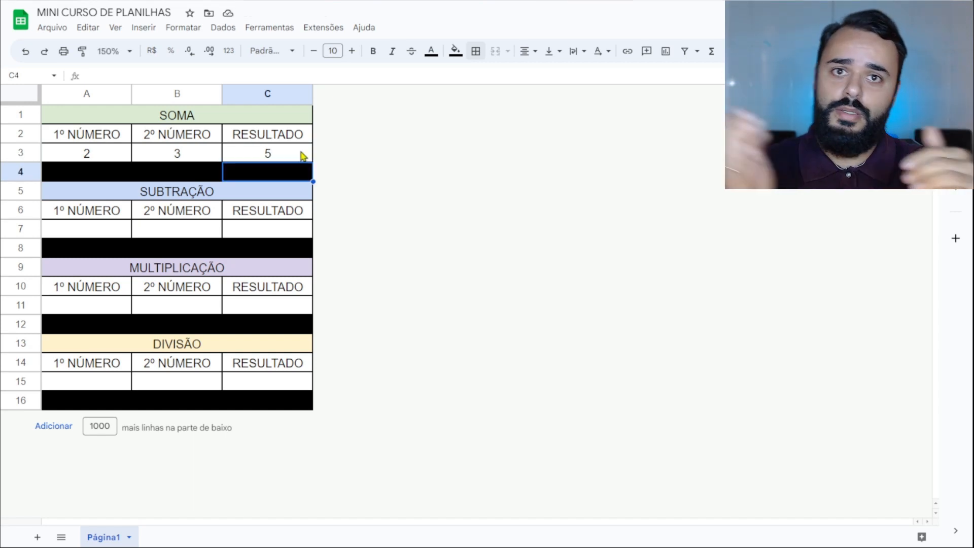
left_click(303, 156)
key("Delete")
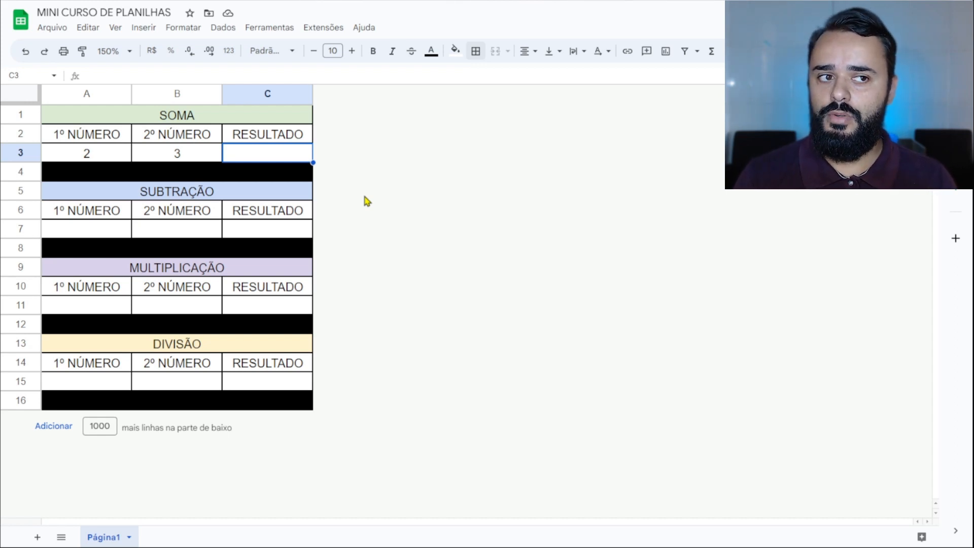
Step: Enter the formula =2+3 in the SOMA result cell C3, using literal numbers instead of the suggested cell references
type("=A3+B3")
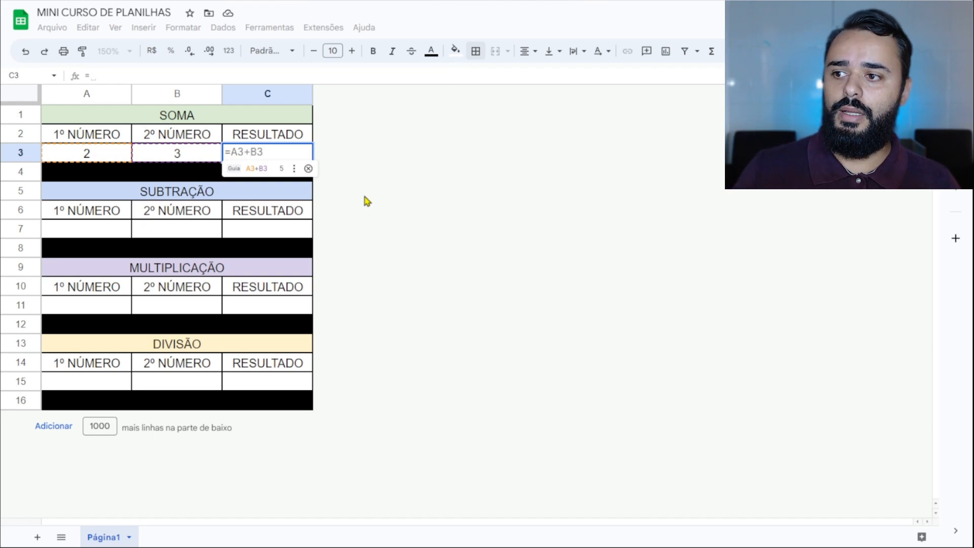
type("2")
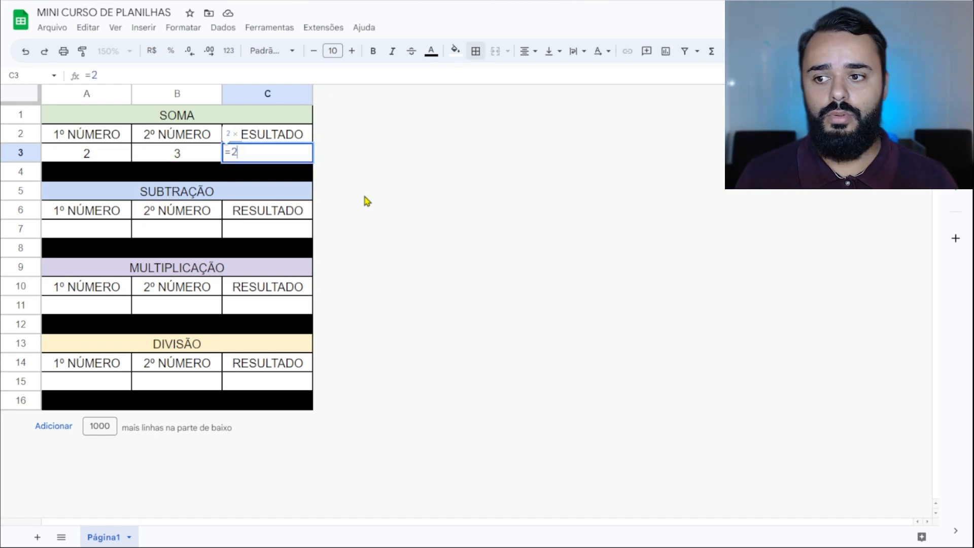
type("+")
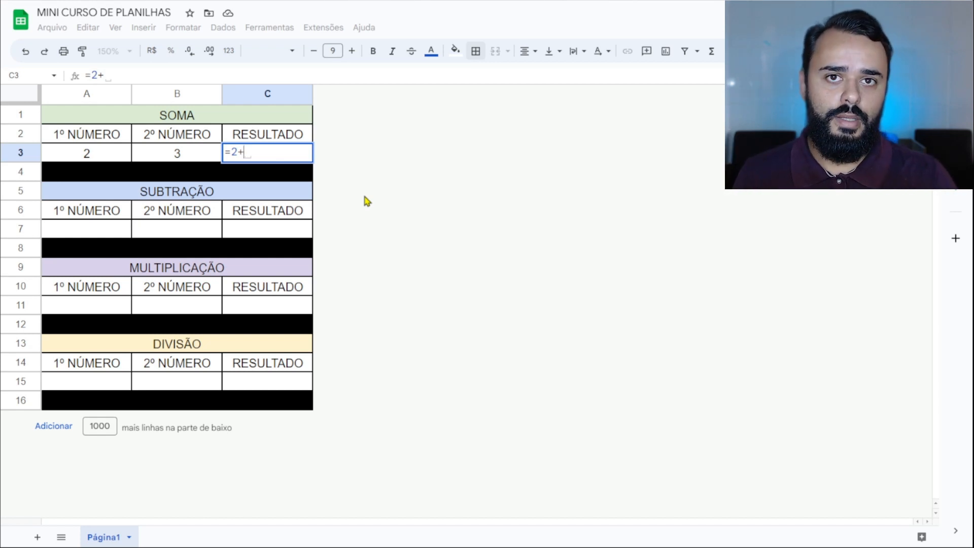
type("3")
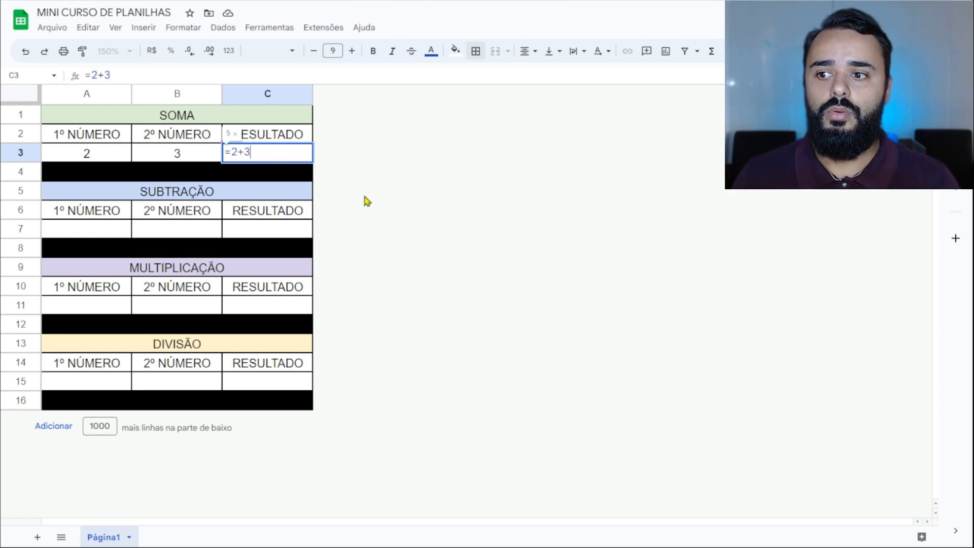
key("Return")
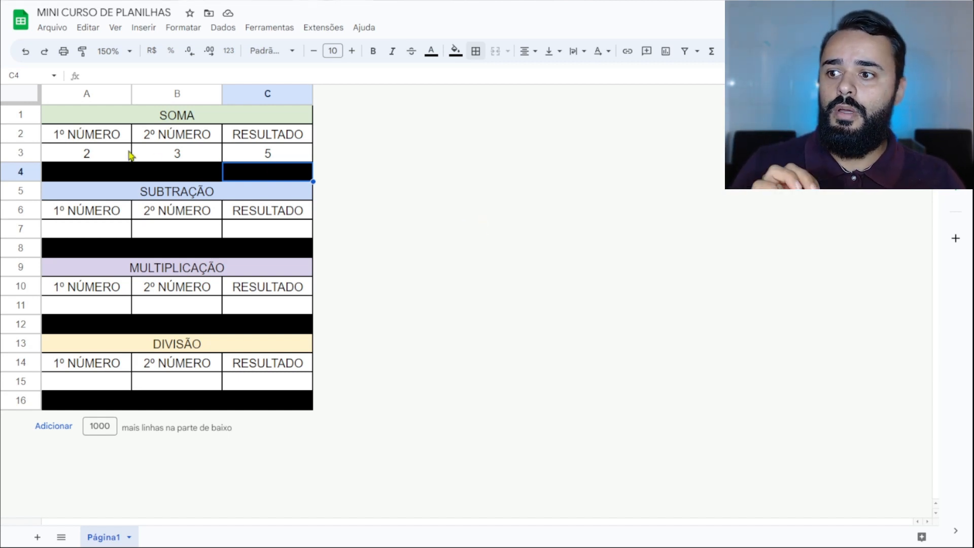
Step: Change the first number under SOMA, in cell A3, to 4
left_click(109, 155)
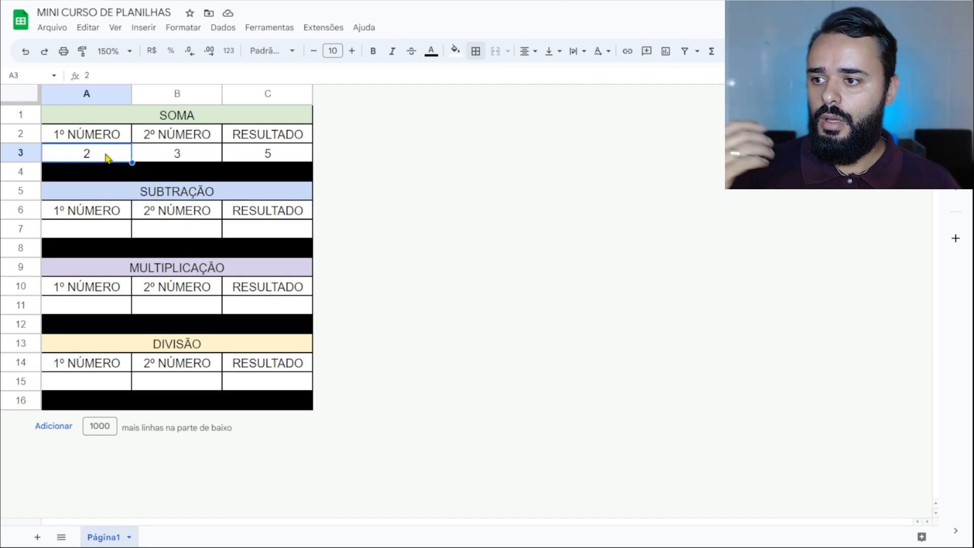
type("4")
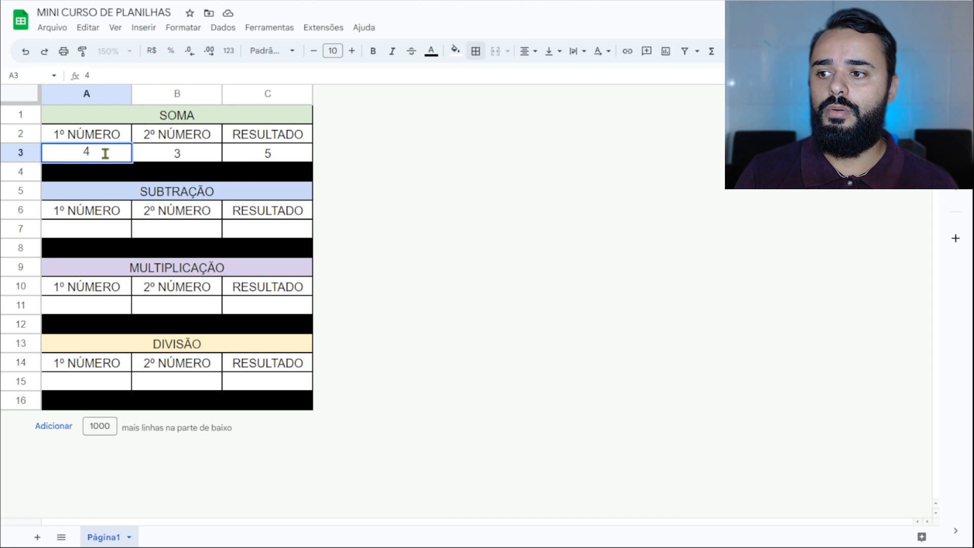
key("Return")
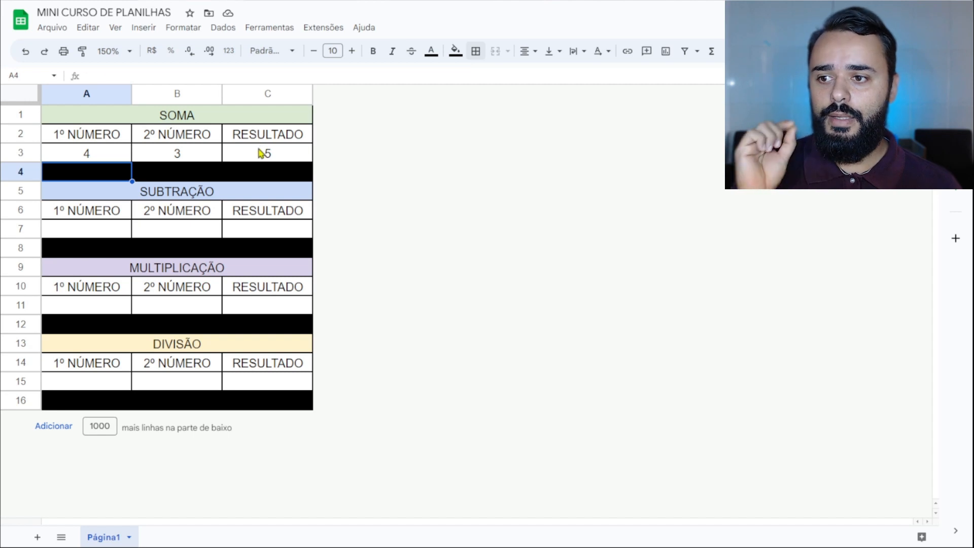
Step: Replace the literal-number formula in the SOMA result cell C3 with =A3+B3, using references to both number cells
left_click(257, 153)
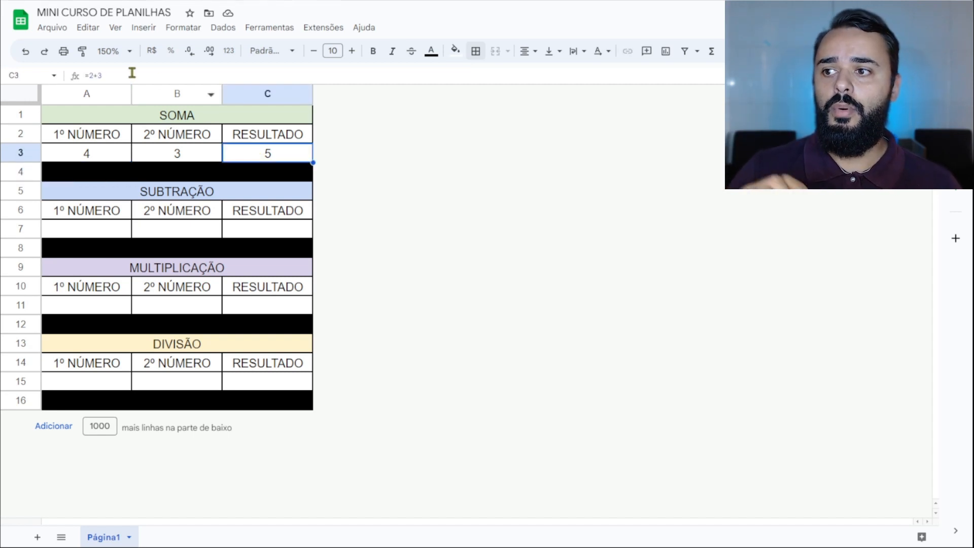
key("Delete")
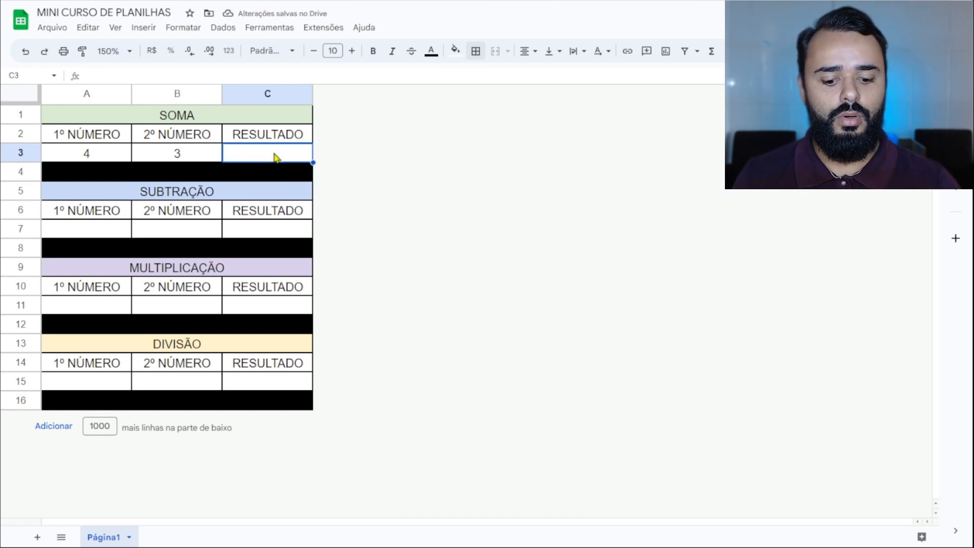
type("=")
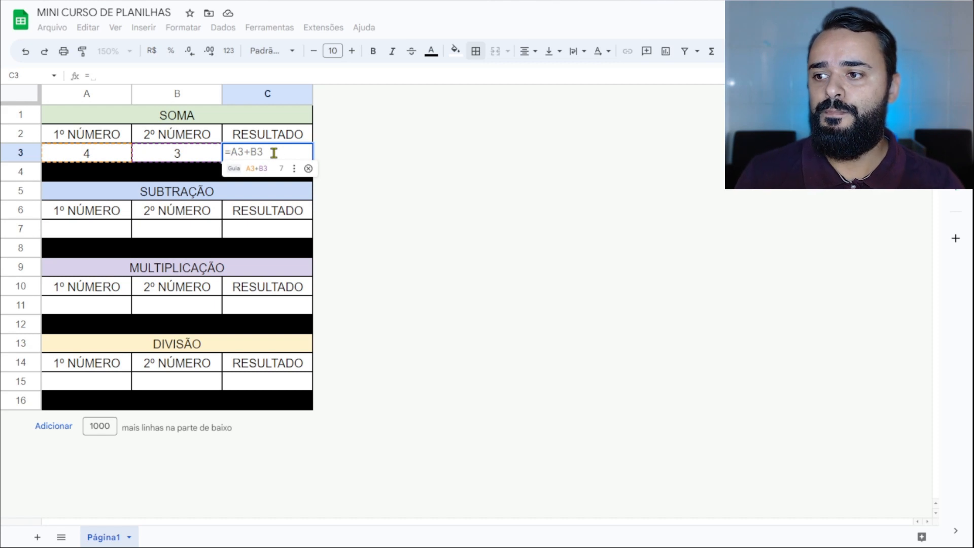
left_click(118, 155)
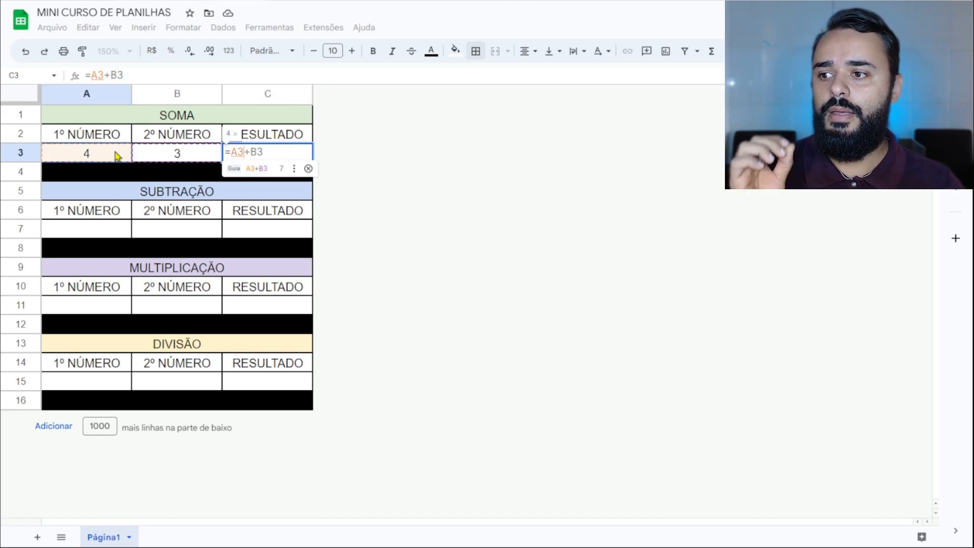
type("+")
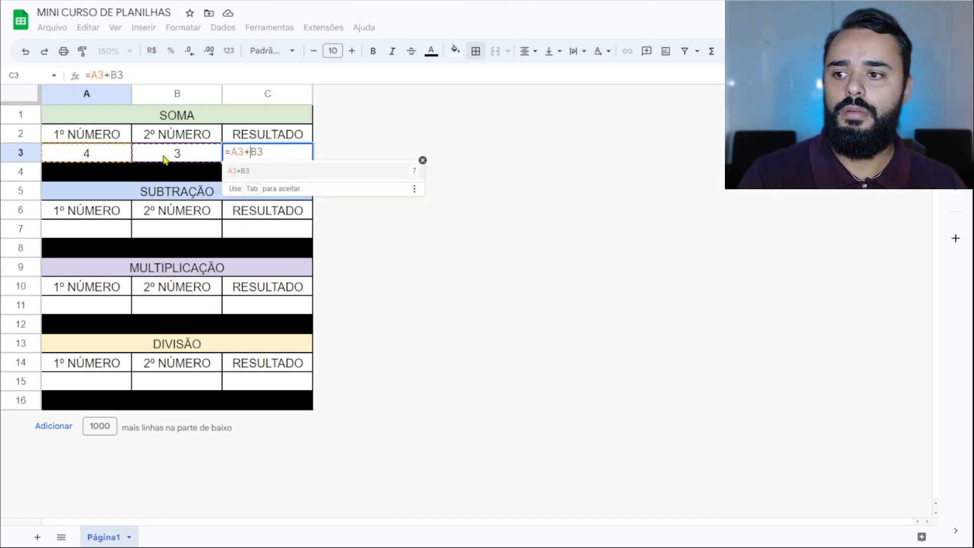
left_click(165, 157)
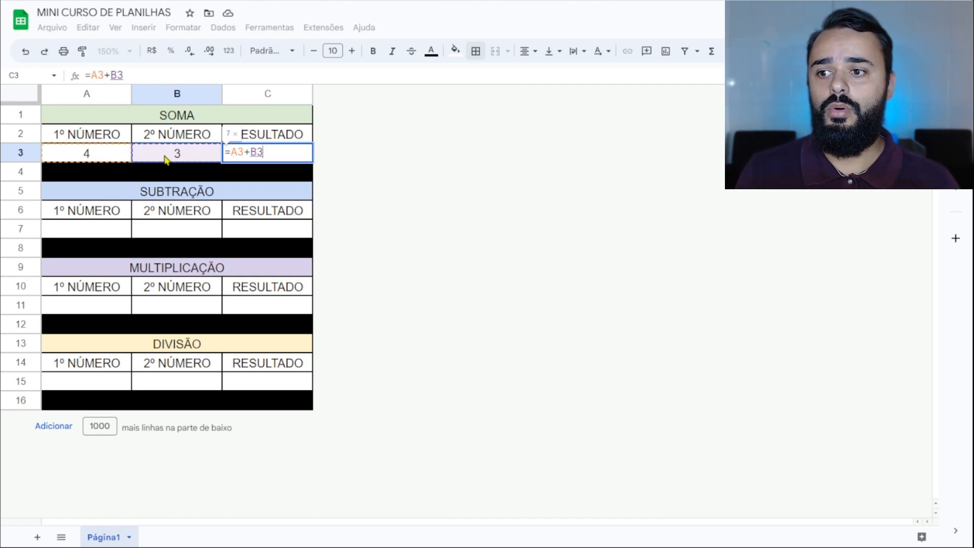
key("Return")
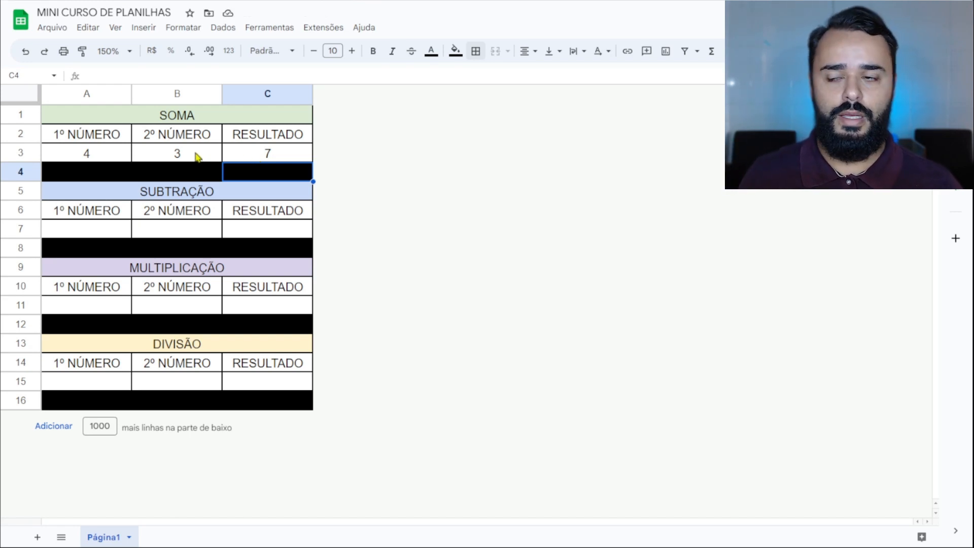
Step: Change the second number under SOMA, in cell B3, to 5
left_click(197, 156)
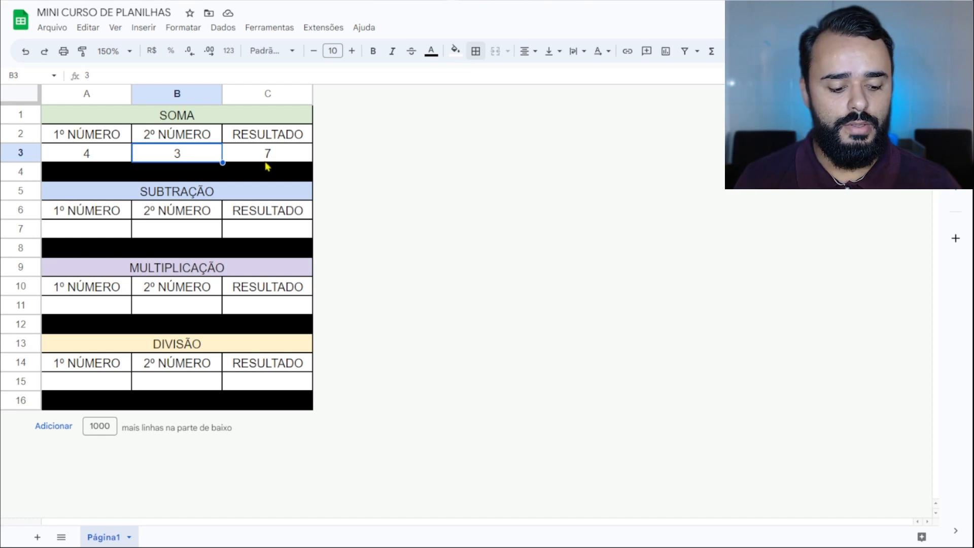
type("5")
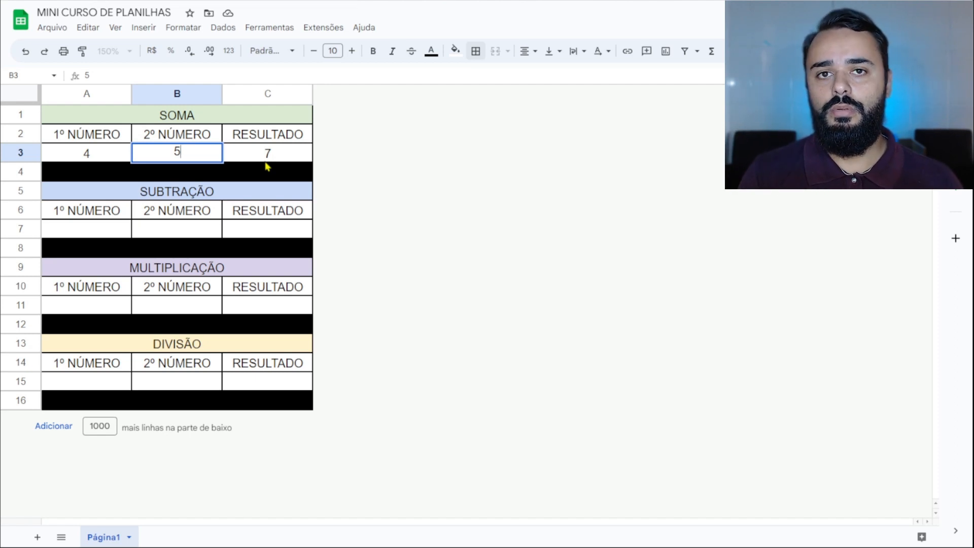
key("Return")
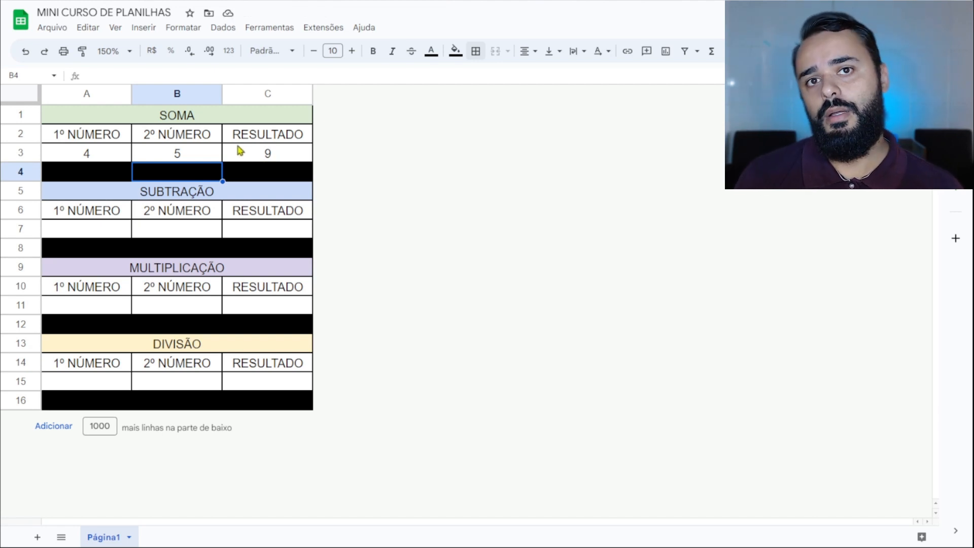
Step: Write a SOMA function over the range A3:B3 in the SOMA result cell C3
left_click(254, 155)
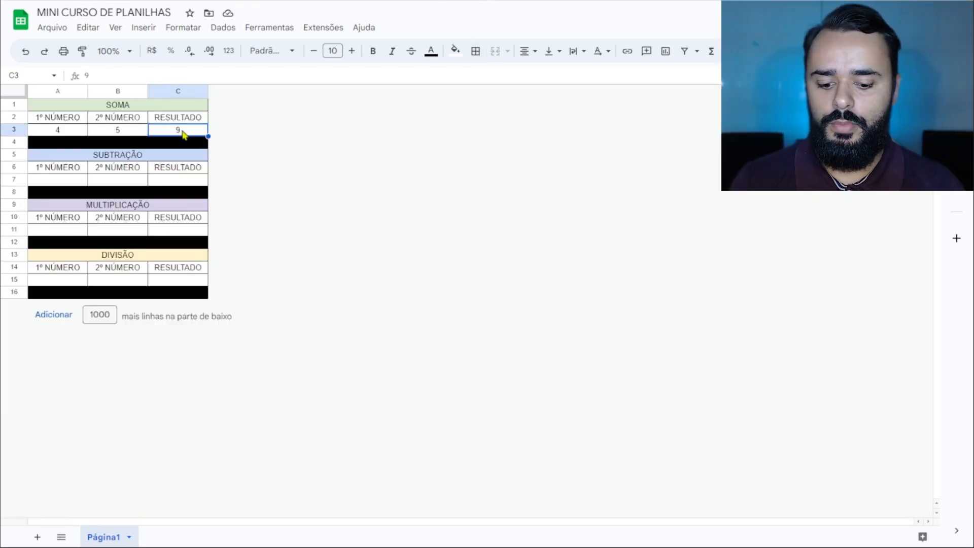
type("=")
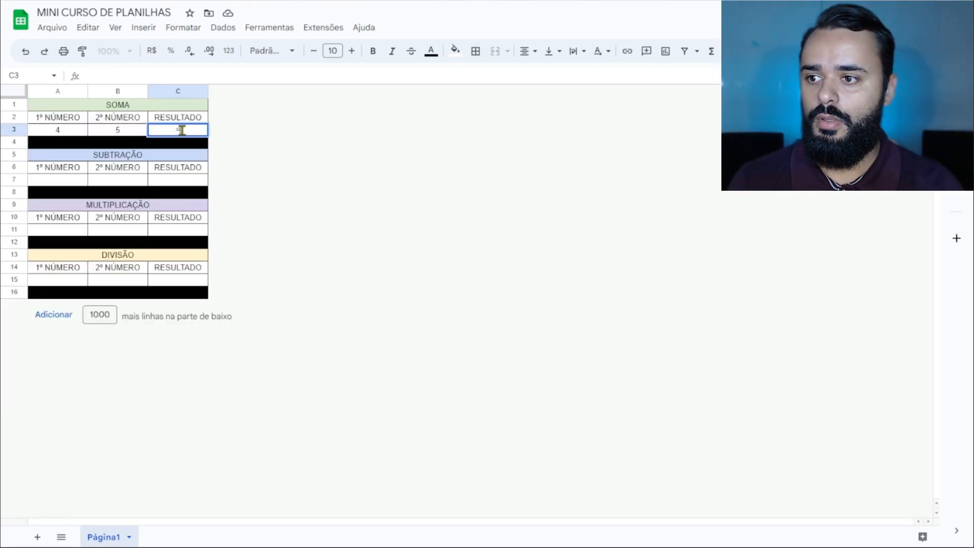
type("SOMA")
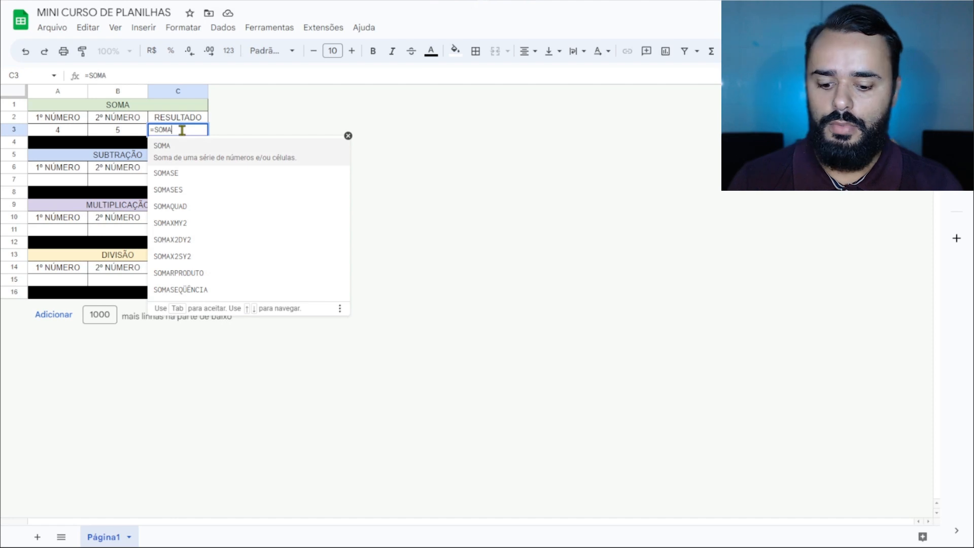
type("(")
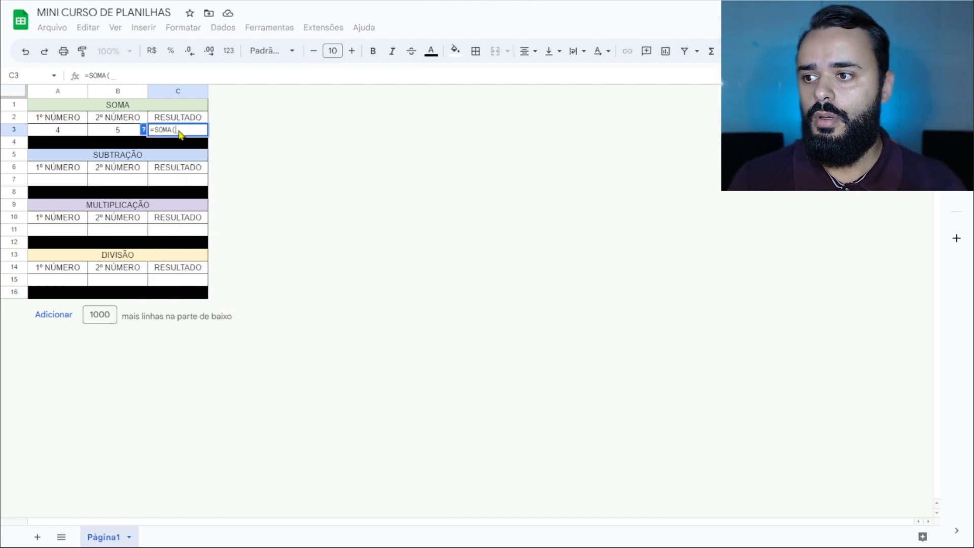
left_click(76, 132)
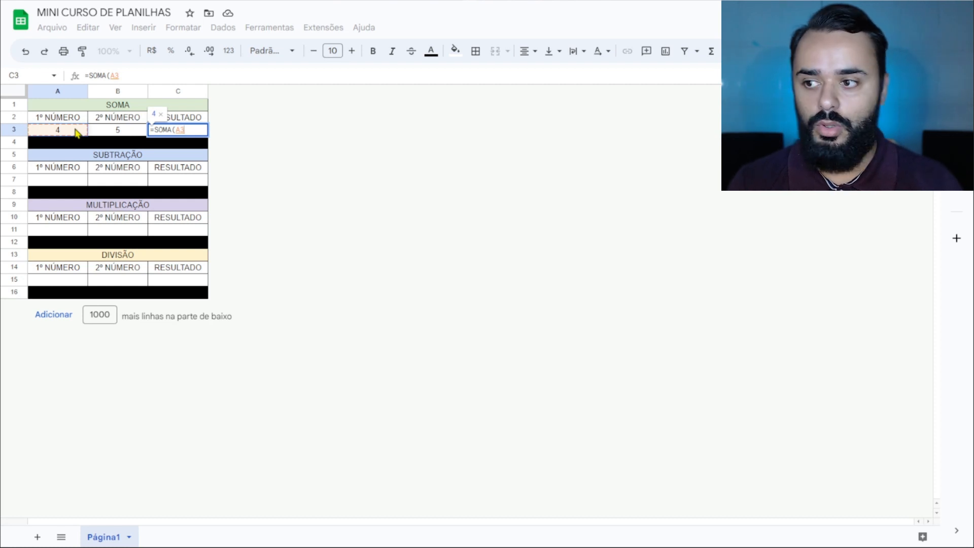
type(":")
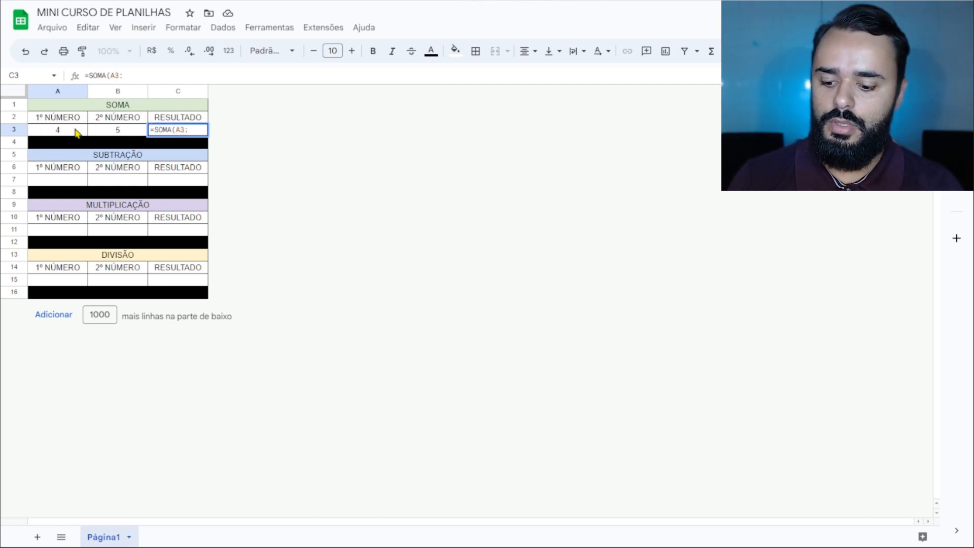
type("B3")
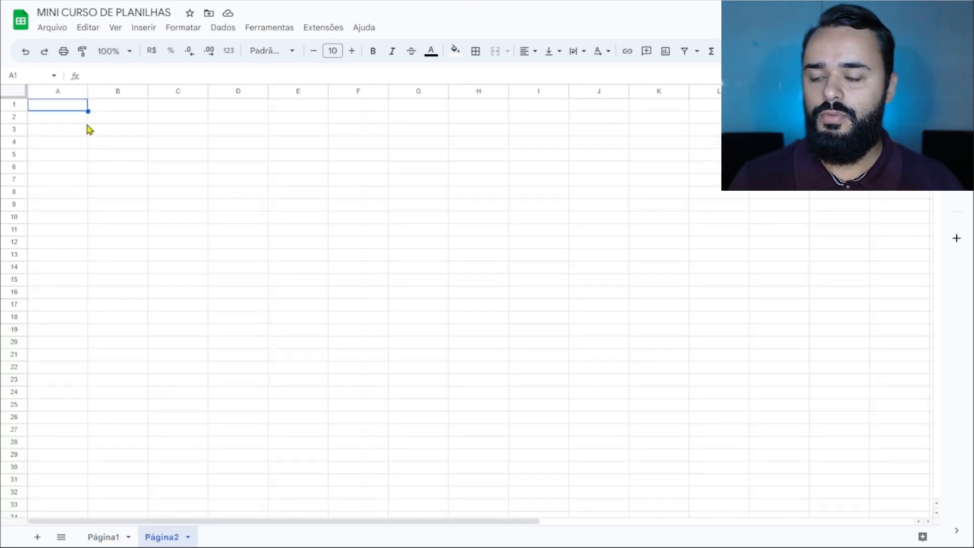
Step: On the blank sheet Página2, enter 1 in A1 and 2 in B1, and extend the number series across to E1
type("1")
key("Tab")
type("2")
key("Tab")
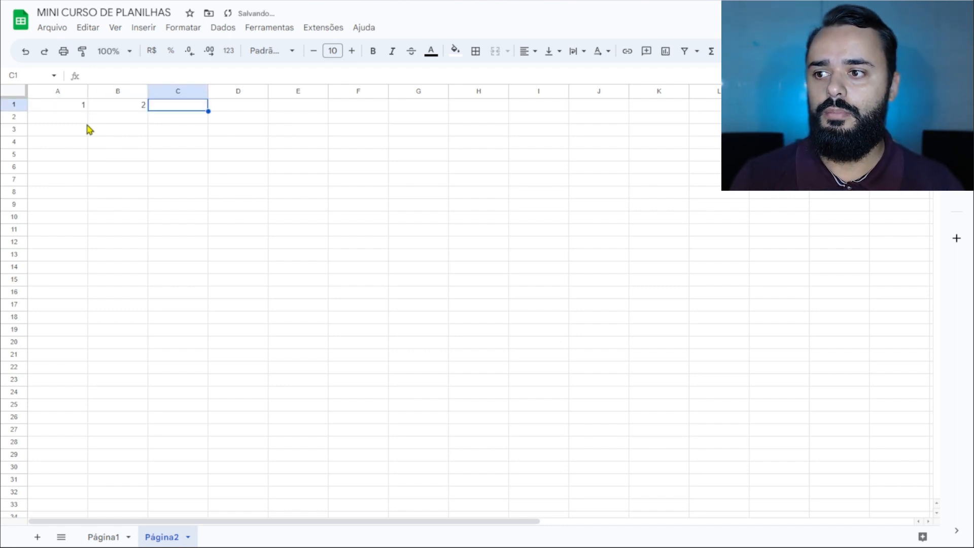
left_click_drag(84, 111, 312, 127)
left_click(318, 143)
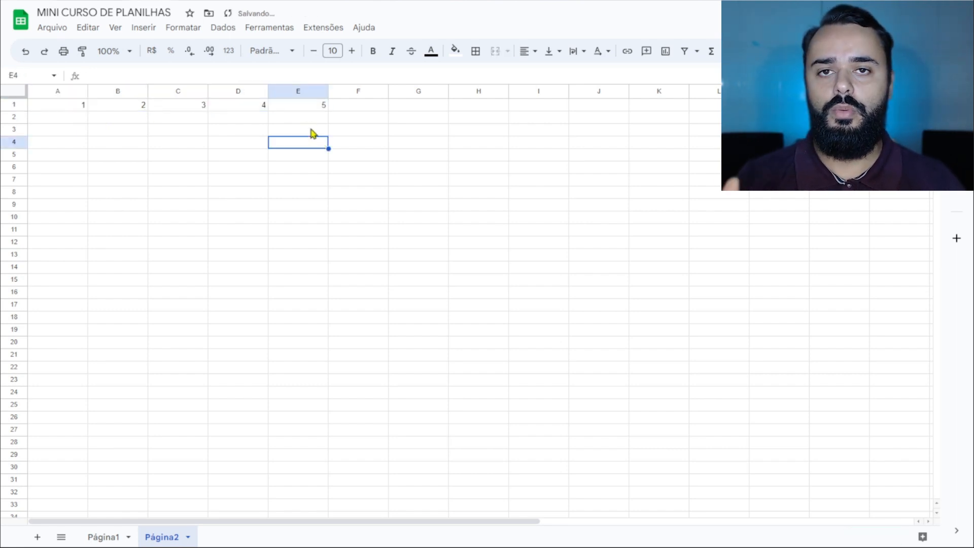
Step: Enter the formula =SOMA(A1:E1) in cell F1 to add the whole range
left_click(343, 108)
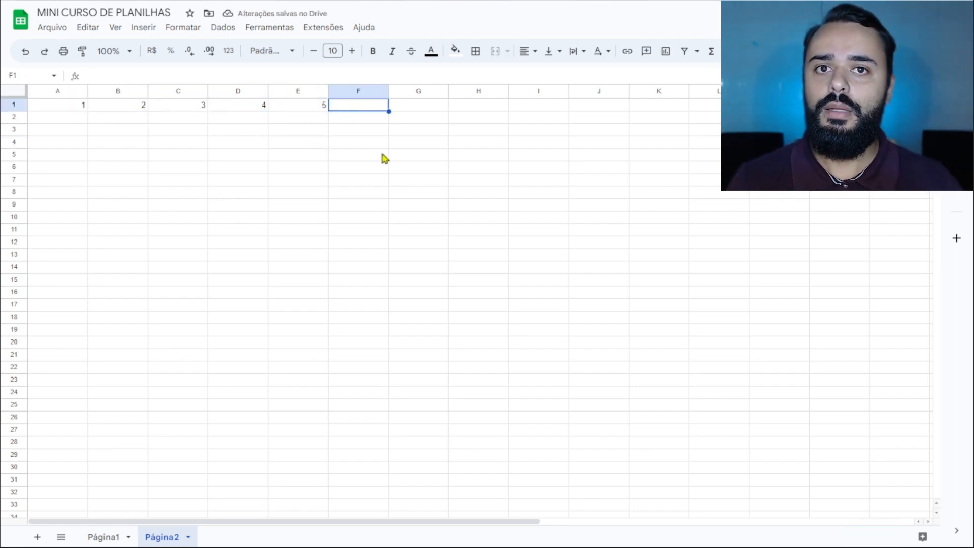
type("=")
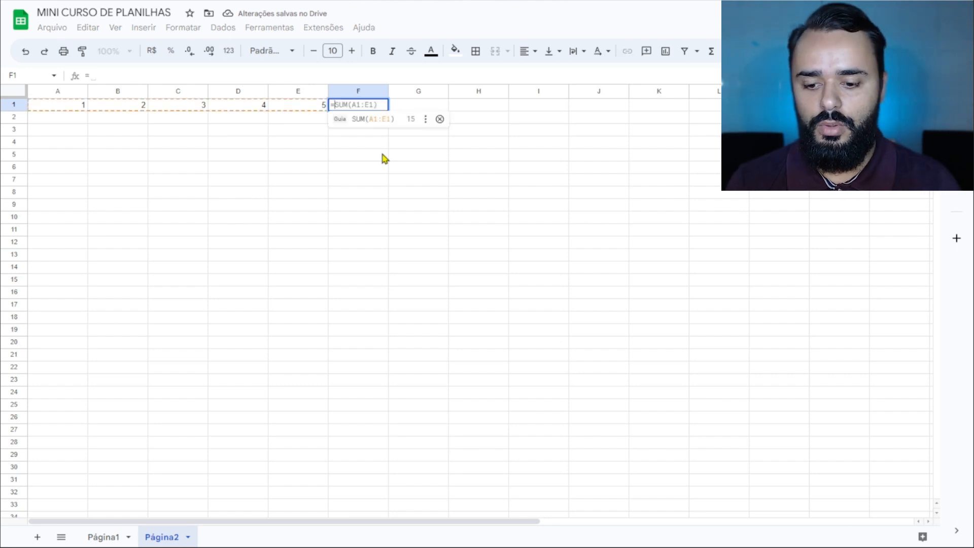
type("SOMA(")
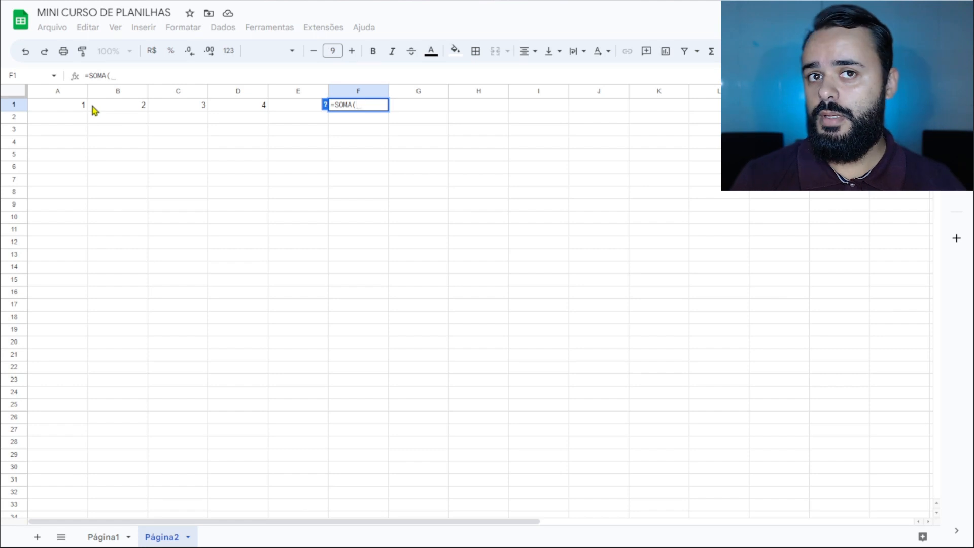
type("A1")
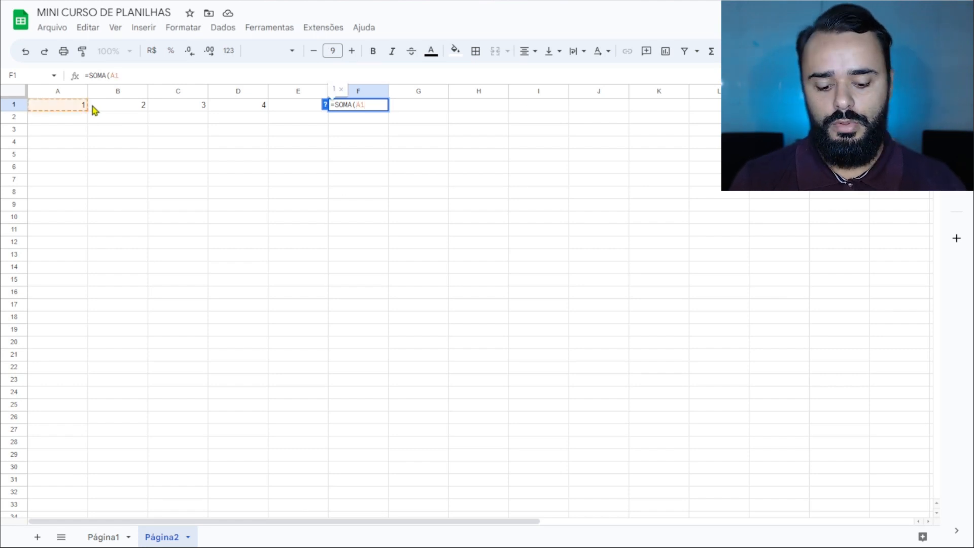
type(":")
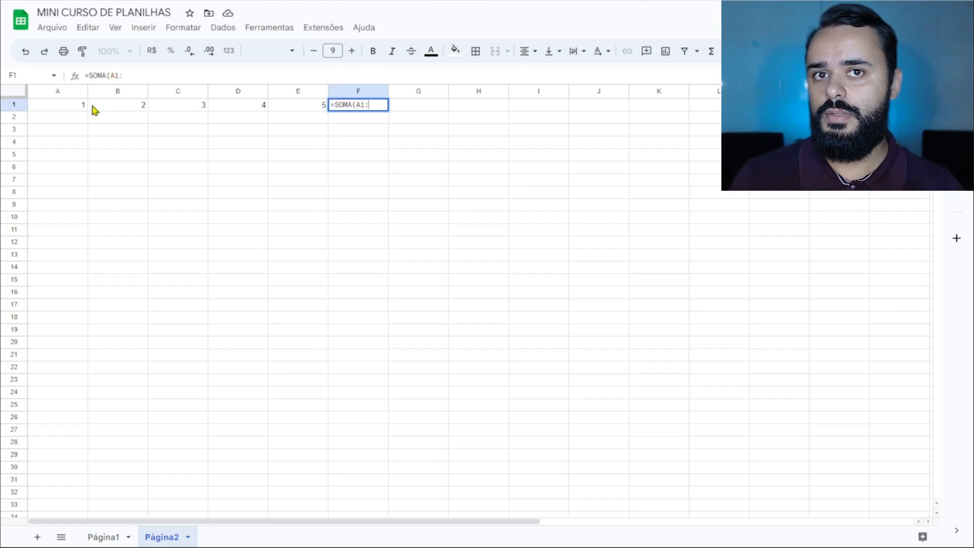
type("E1")
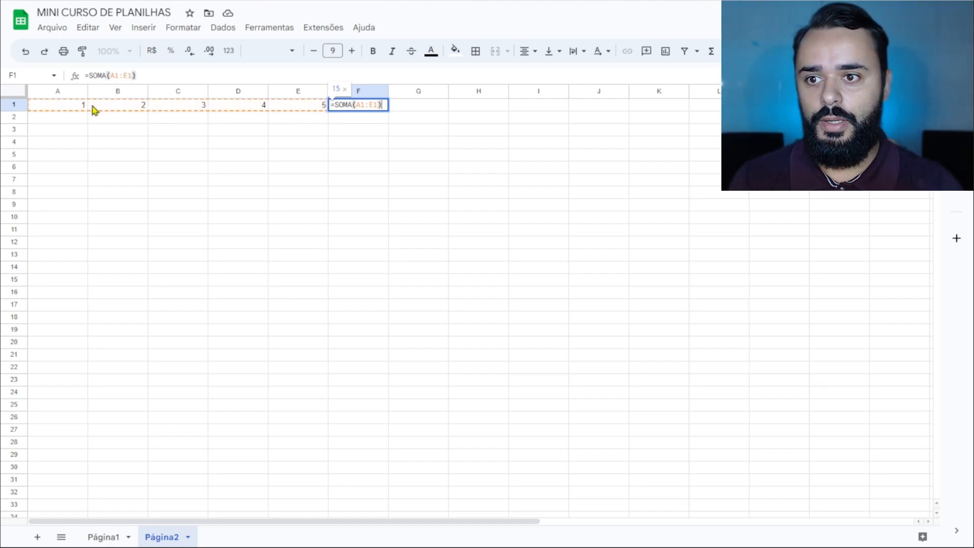
type(")")
key("Return")
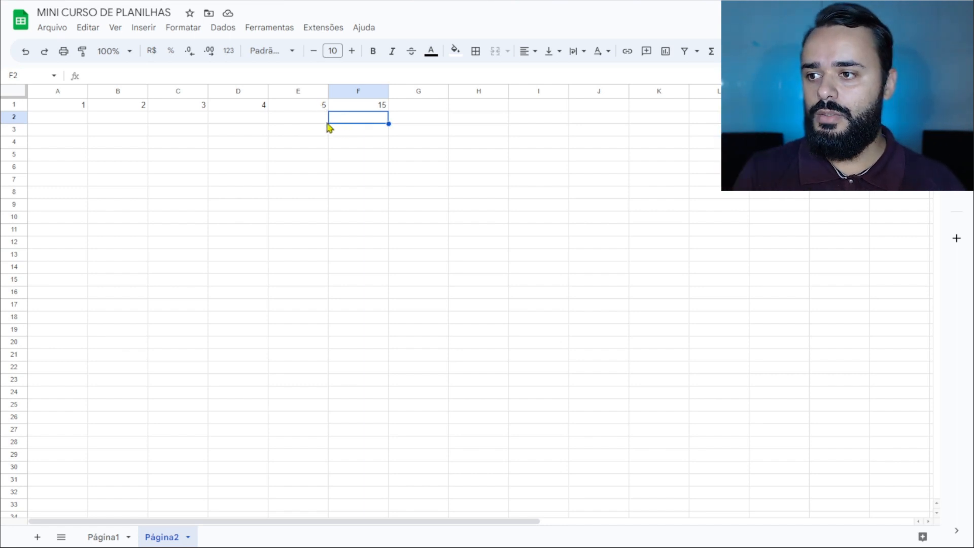
Step: Change the F1 formula to =SOMA(A1;E1) so it adds only those two cells, and check A1, E1 and F1
left_click(378, 105)
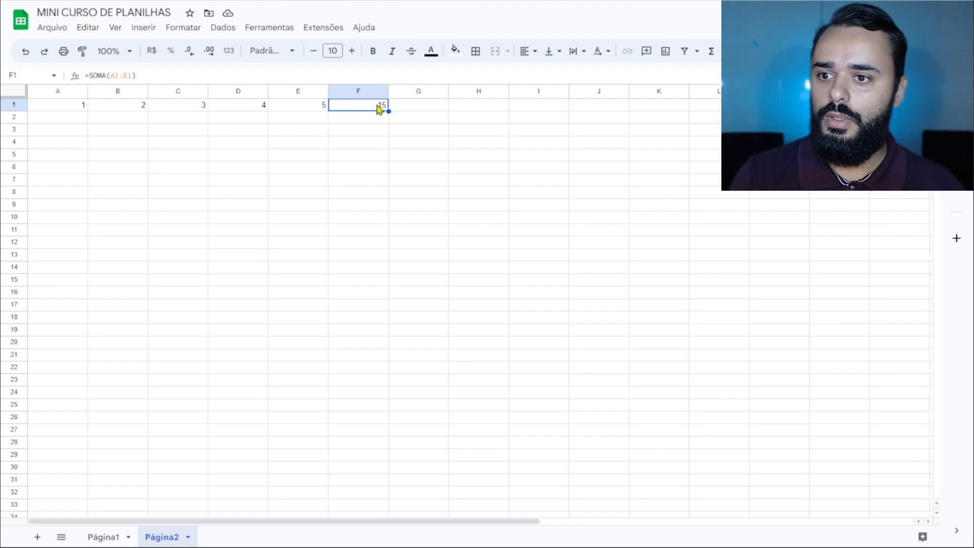
left_click(124, 76)
key("BackSpace")
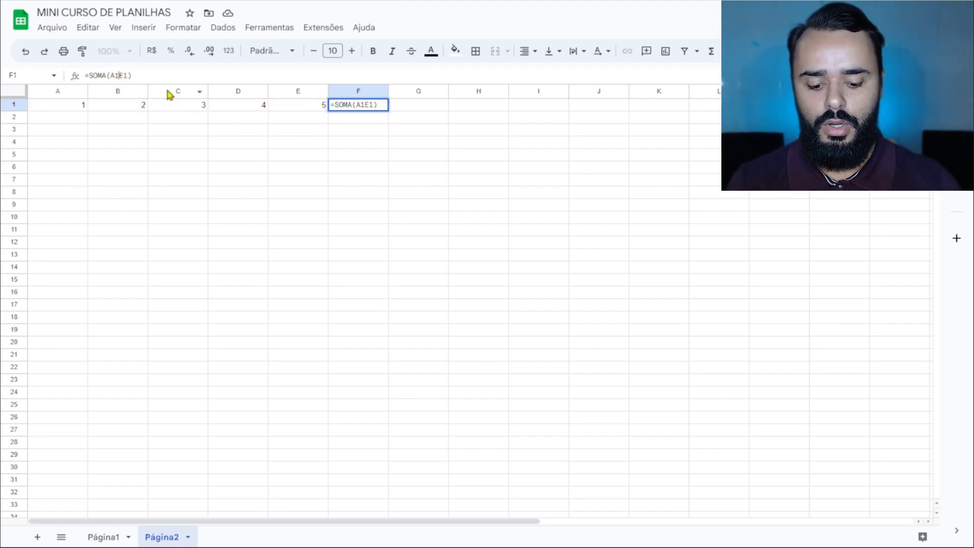
type(";")
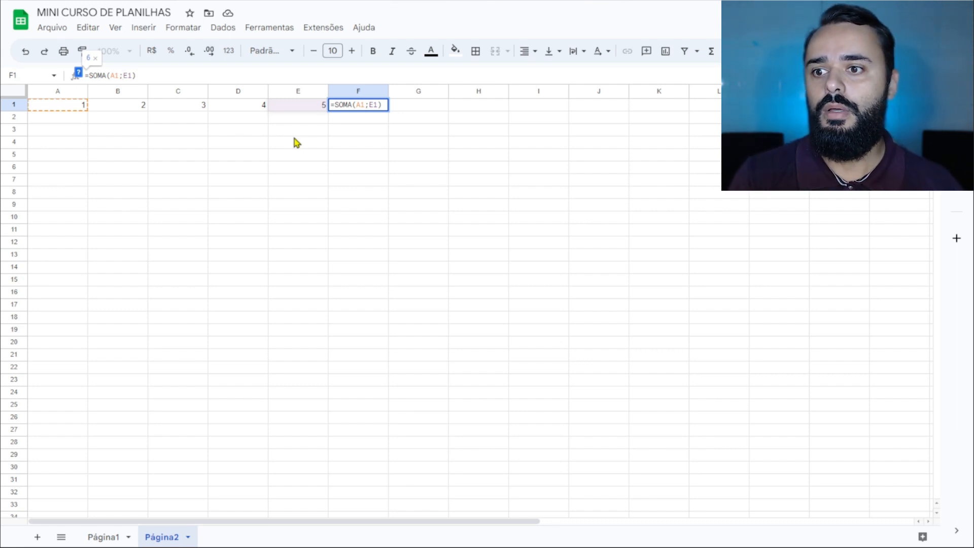
key("Return")
left_click(85, 108)
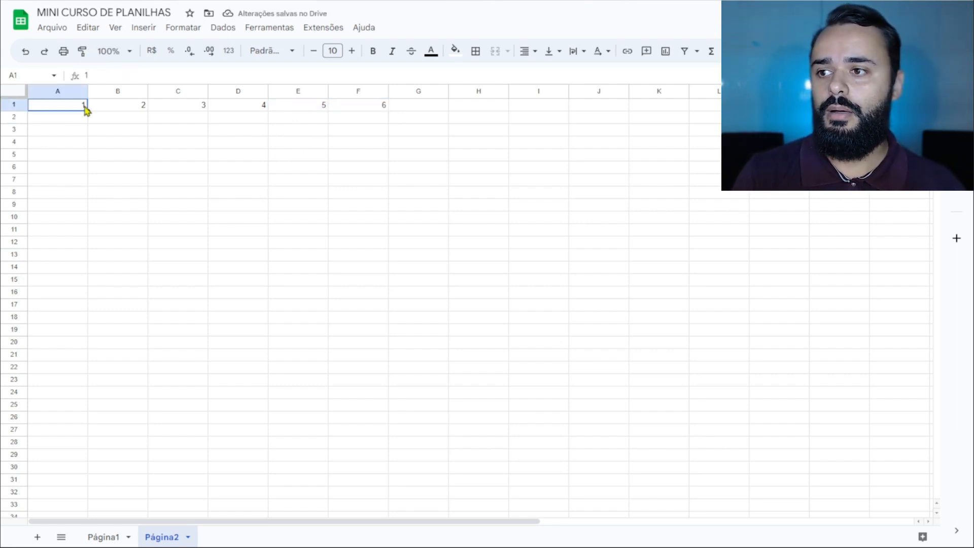
left_click(299, 108)
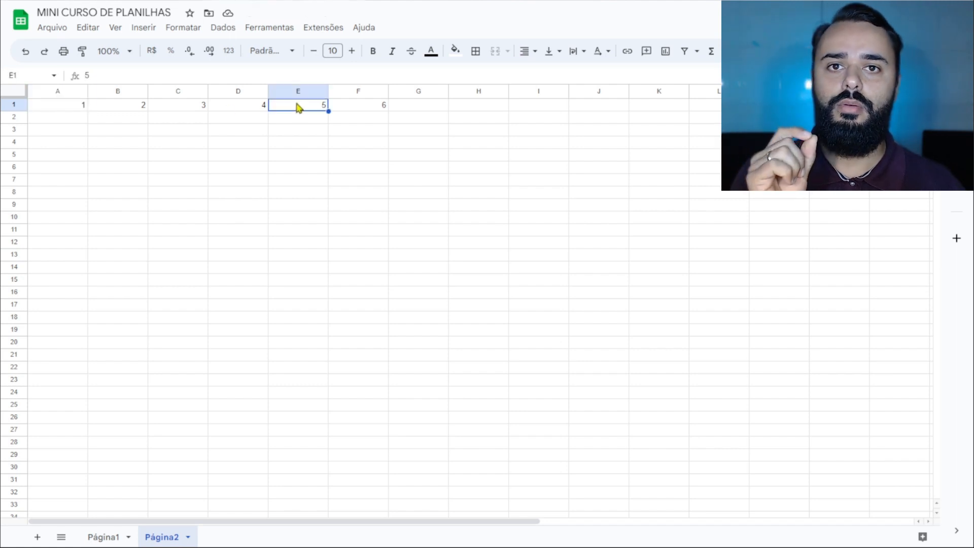
left_click(366, 111)
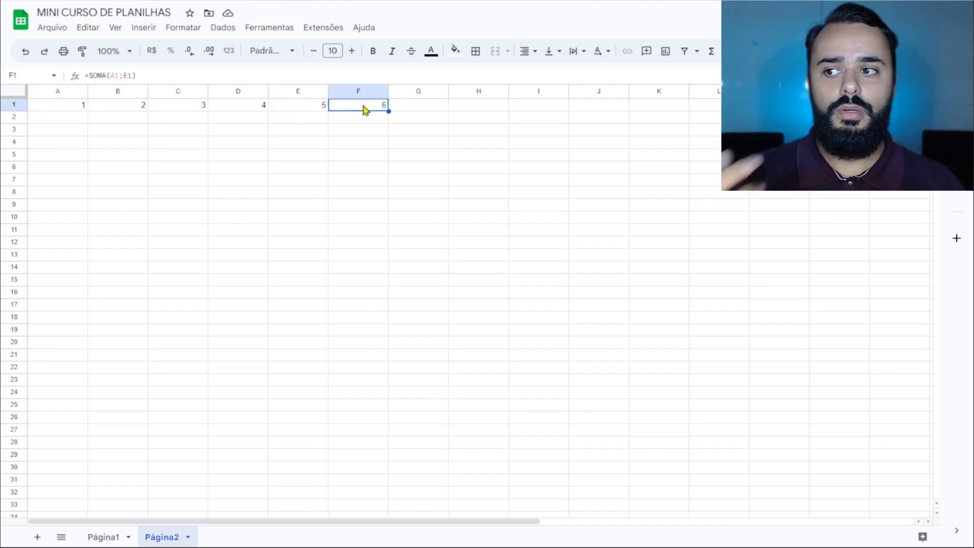
Step: Add C1 as a separate argument to the F1 formula, making it =SOMA(A1;C1;E1)
left_click(133, 77)
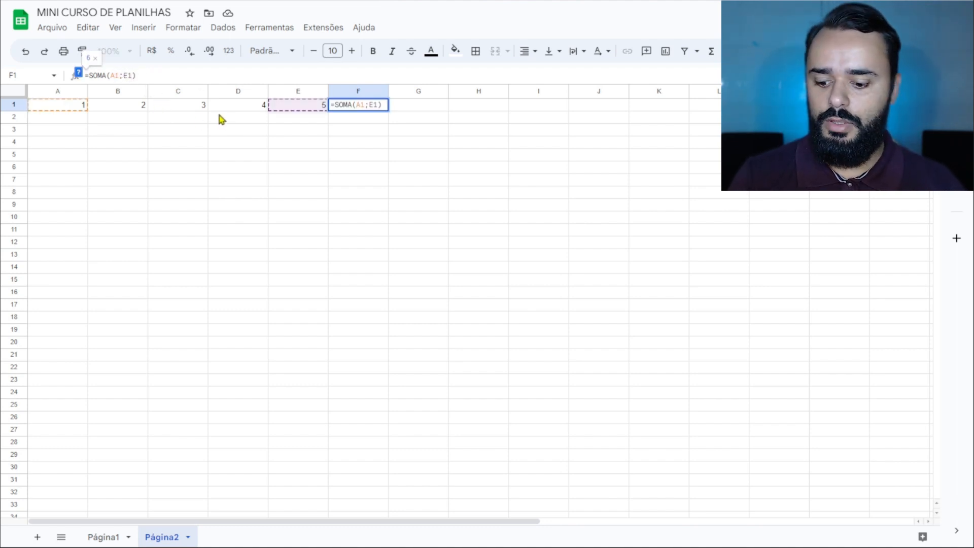
type("C1;")
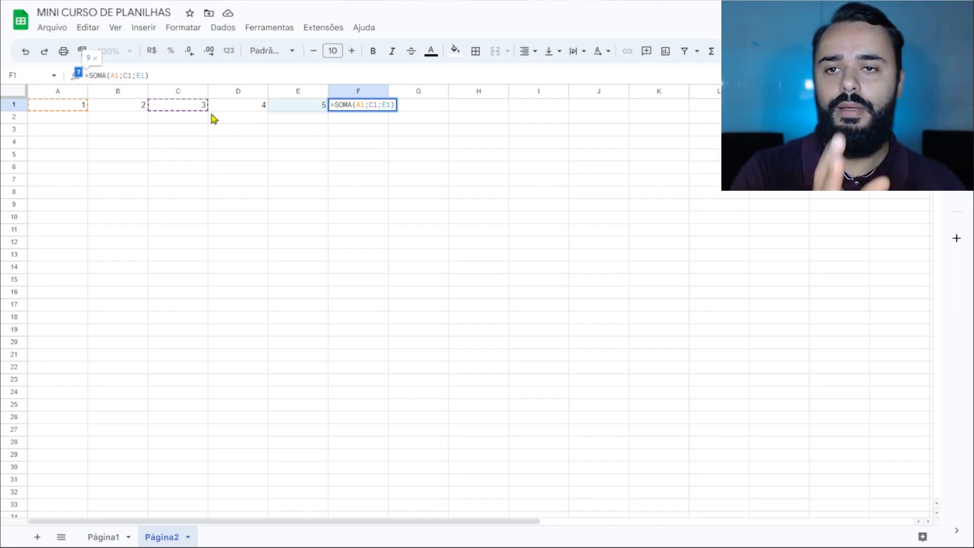
key("Return")
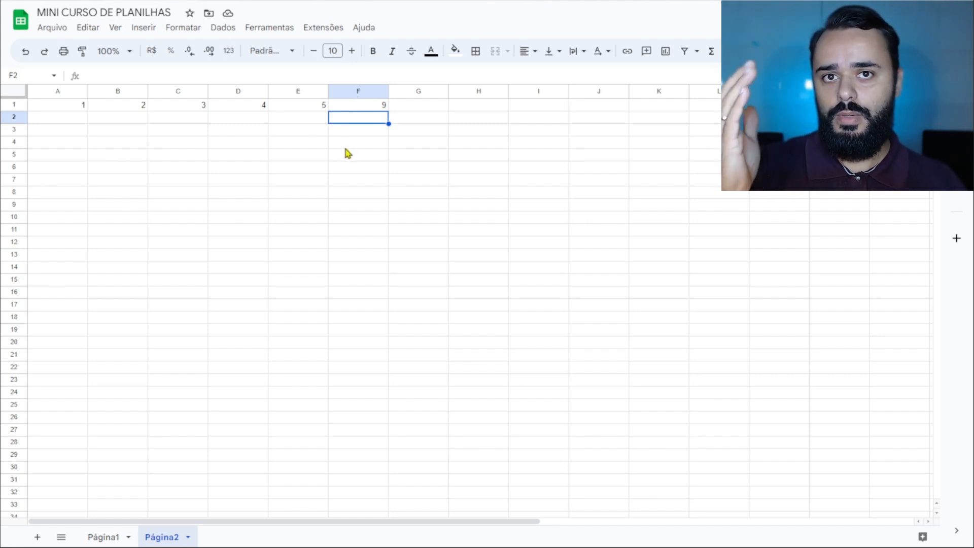
Step: Edit the F1 formula to =SOMA(A1;C1:E1) so it adds A1 and the range C1 through E1
left_click(347, 105)
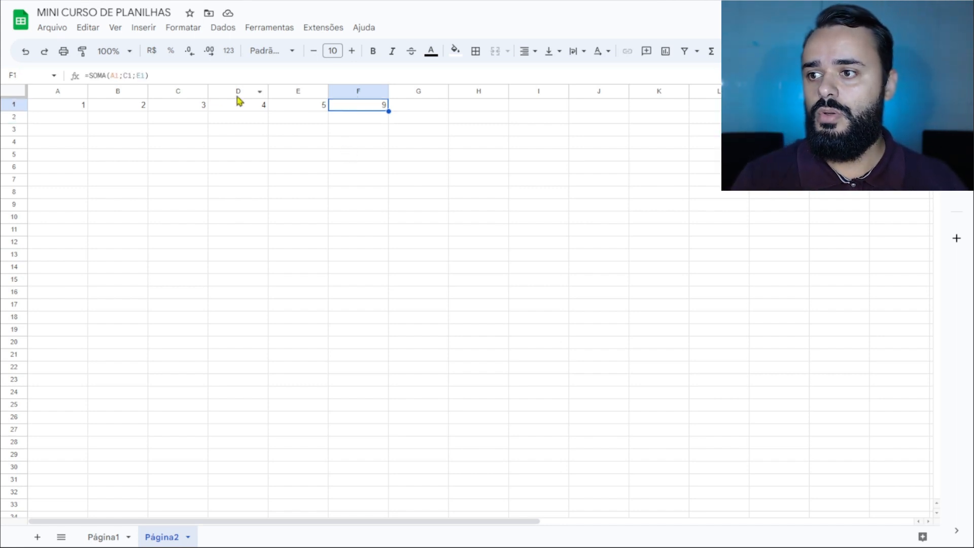
left_click(136, 75)
key("BackSpace")
type(":")
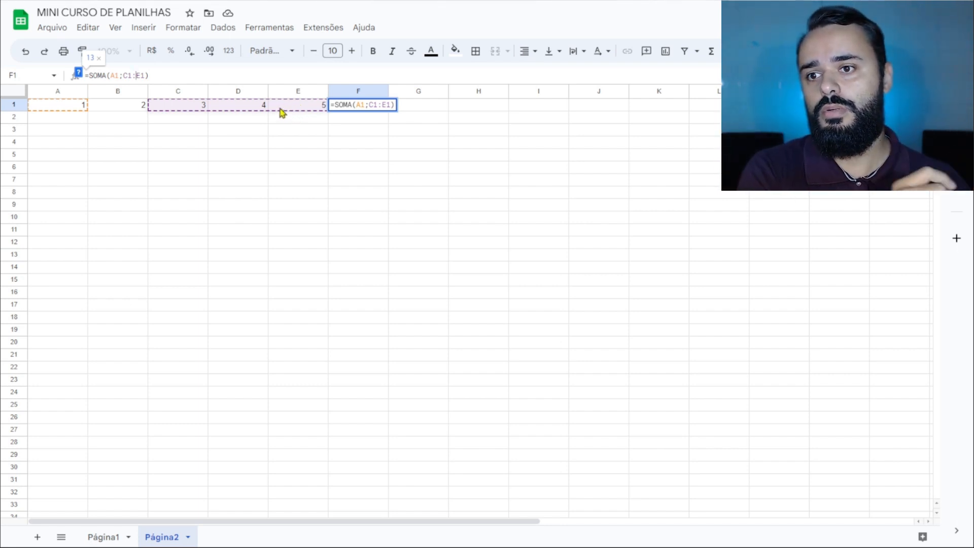
key("Return")
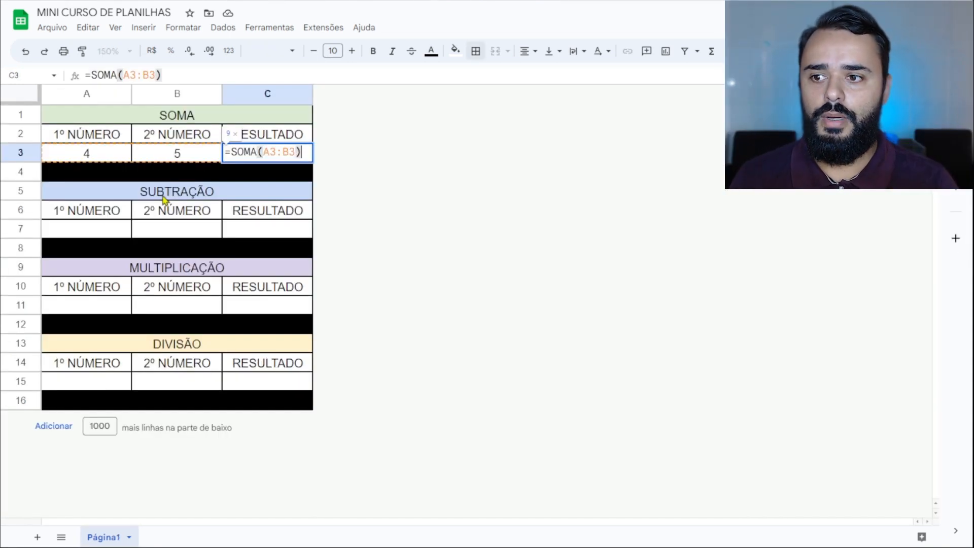
Step: On Página1, replace the SOMA function in result cell C3 with the formula =A3+B3
key("BackSpace")
key("BackSpace")
key("BackSpace")
key("BackSpace")
key("BackSpace")
key("BackSpace")
key("BackSpace")
key("BackSpace")
key("BackSpace")
key("BackSpace")
key("BackSpace")
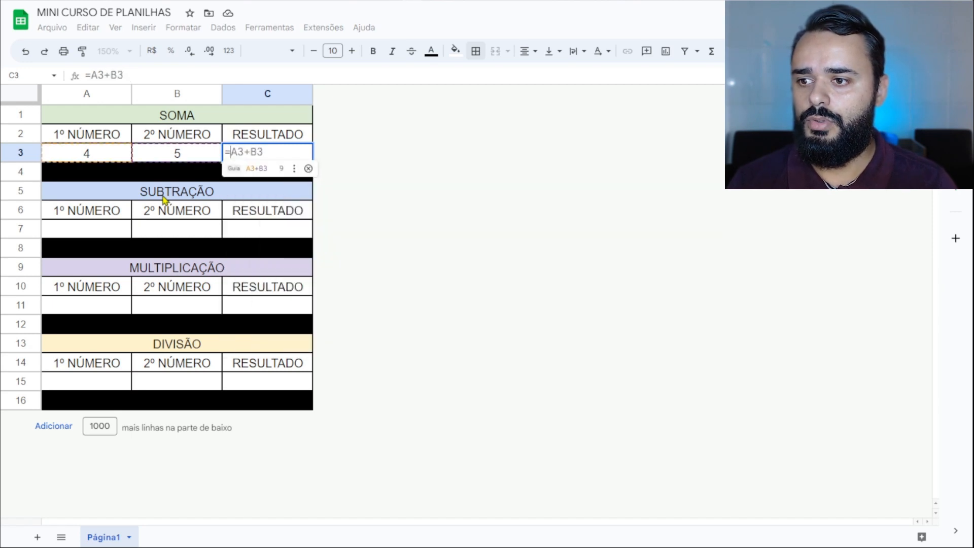
left_click(99, 155)
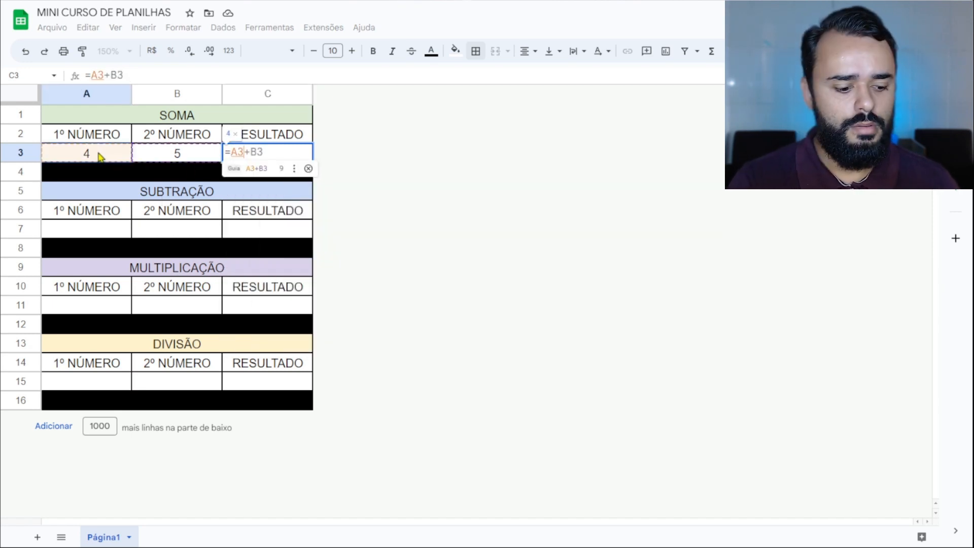
type("+")
left_click(162, 159)
key("Return")
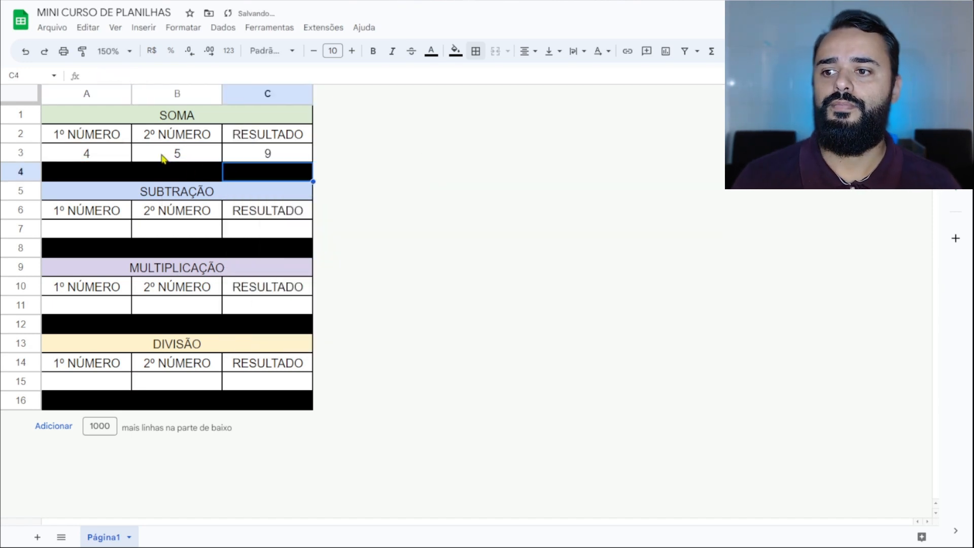
Step: Enter the formula =A7-B7 in the SUBTRAÇÃO result cell C7
left_click(273, 237)
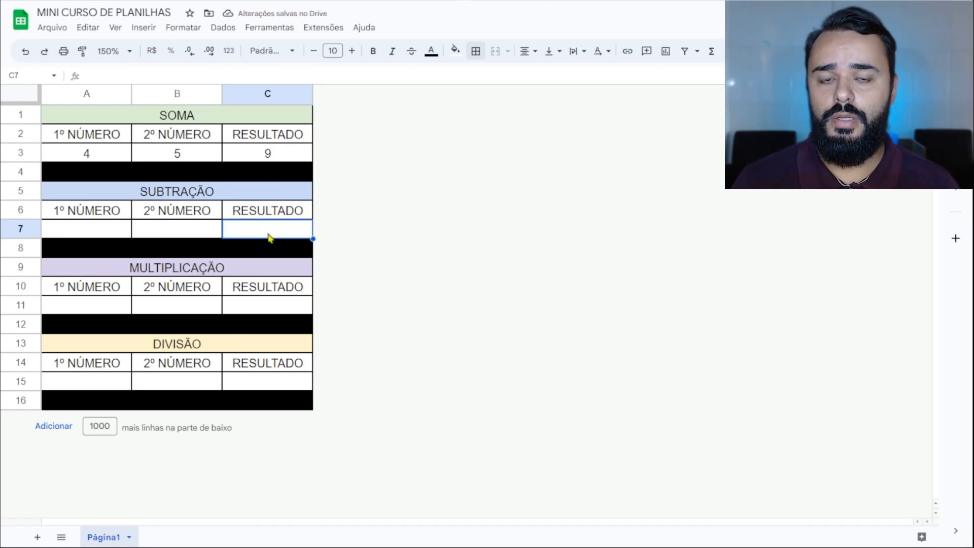
type("=")
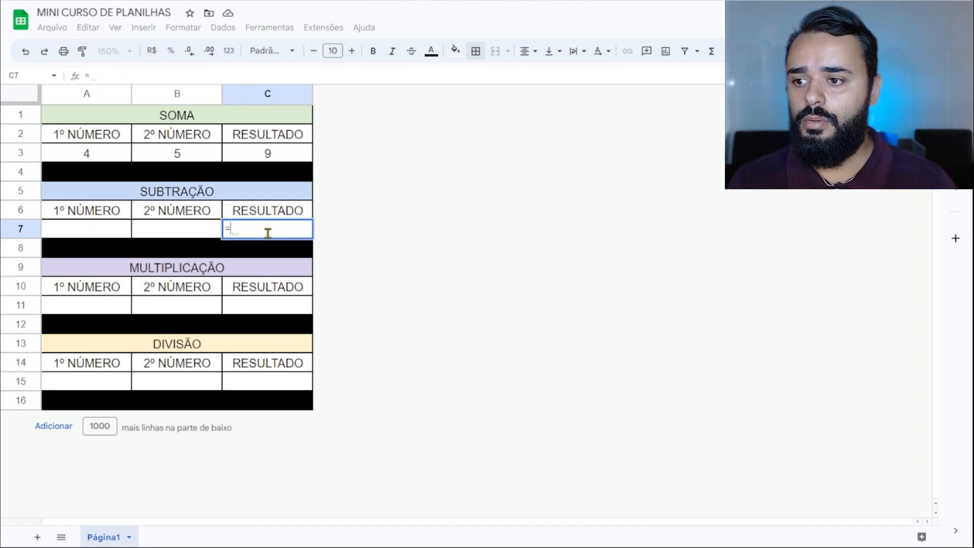
left_click(69, 237)
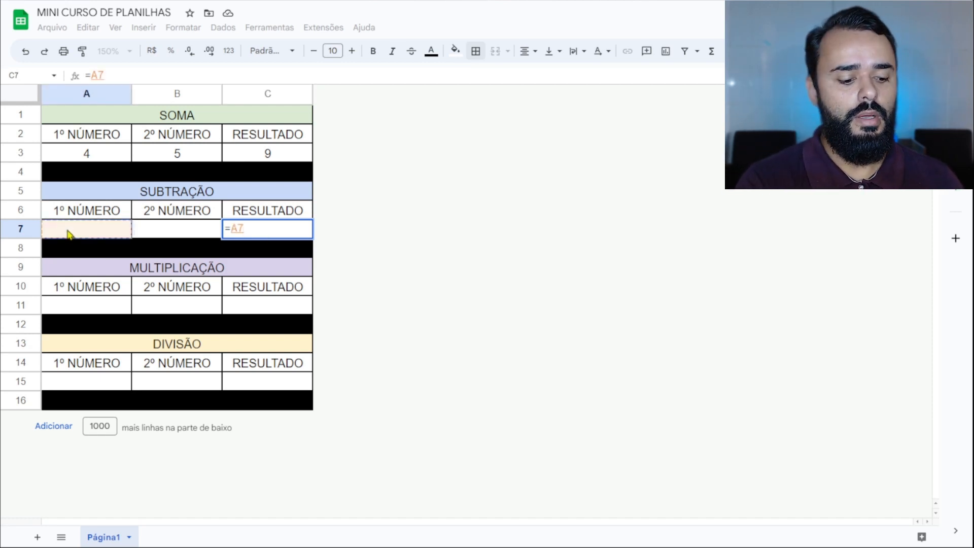
type("-")
left_click(163, 234)
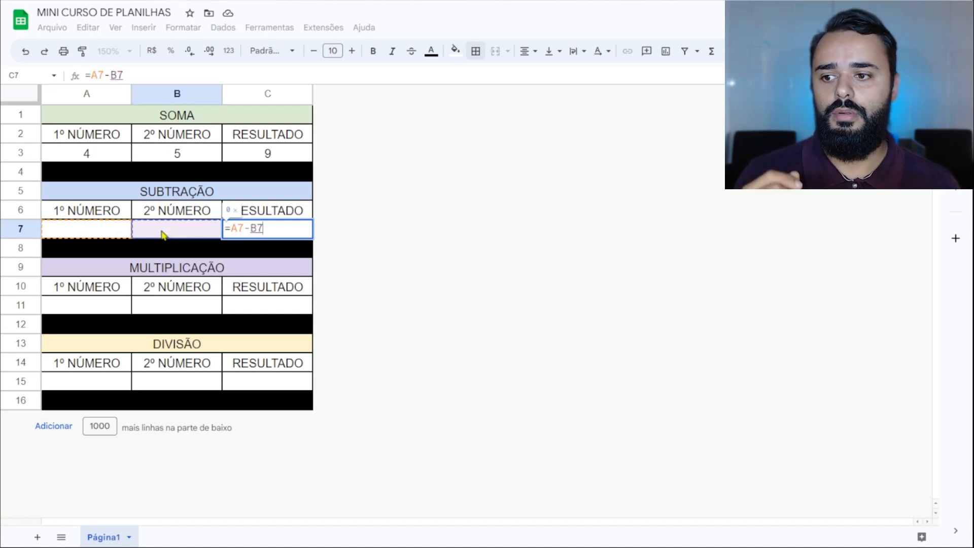
key("Return")
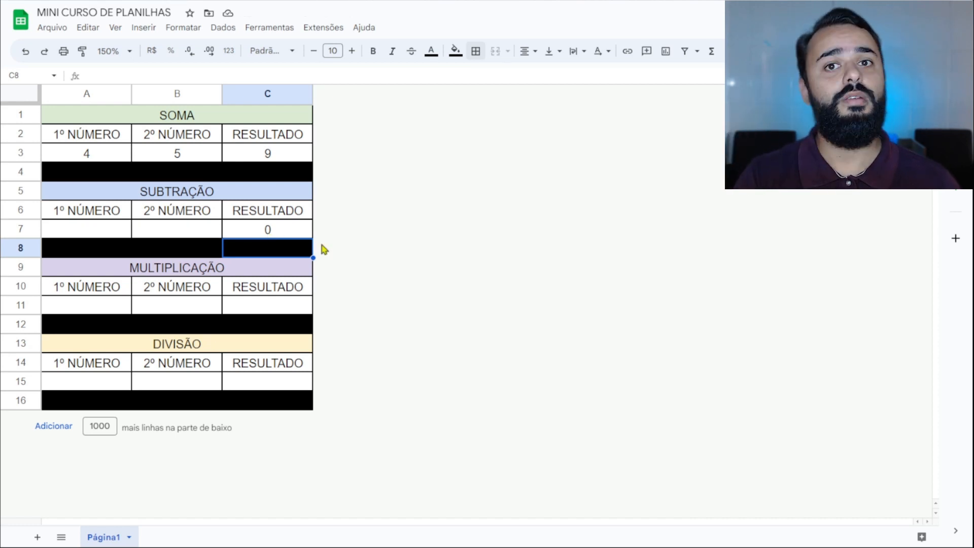
Step: Enter the formula =A11*B11 in the MULTIPLICAÇÃO result cell C11
left_click(250, 313)
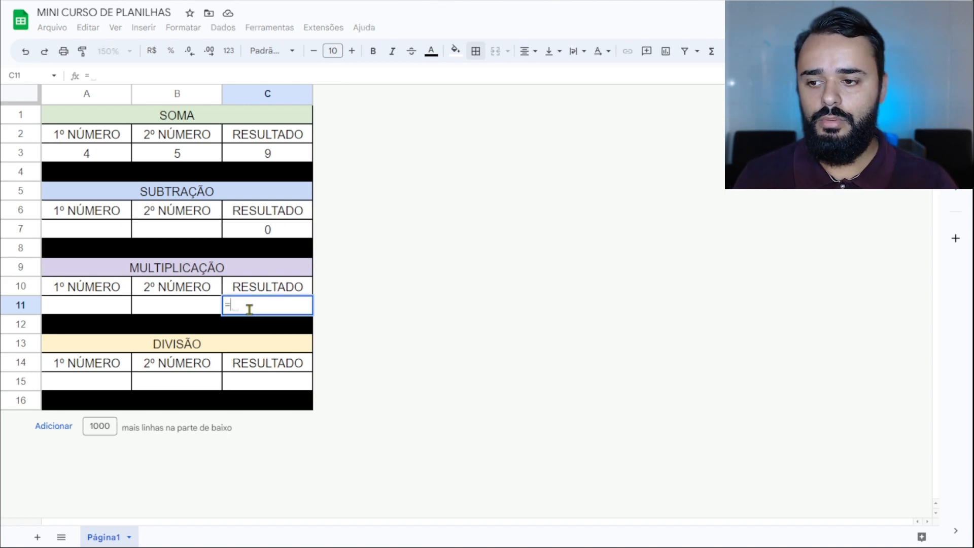
left_click(118, 308)
type("*")
left_click(154, 313)
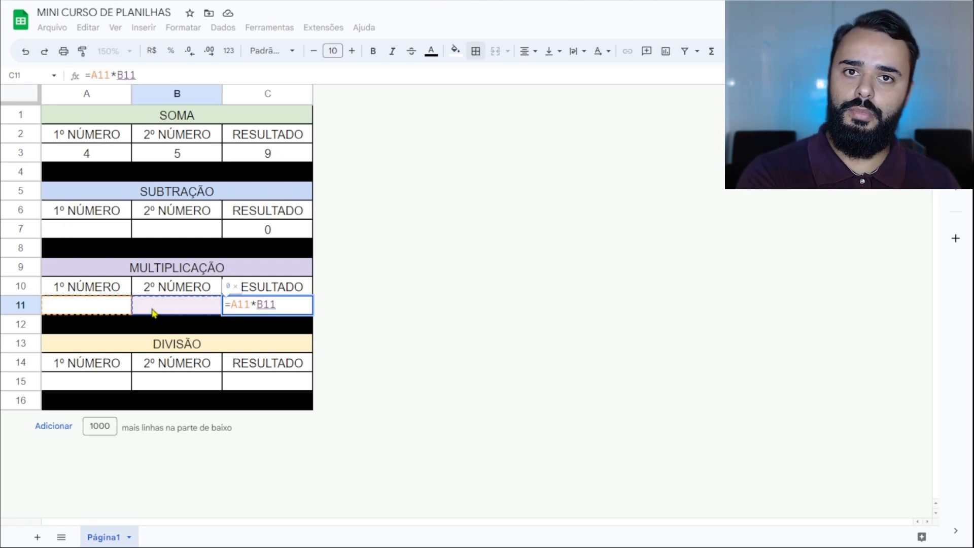
key("Return")
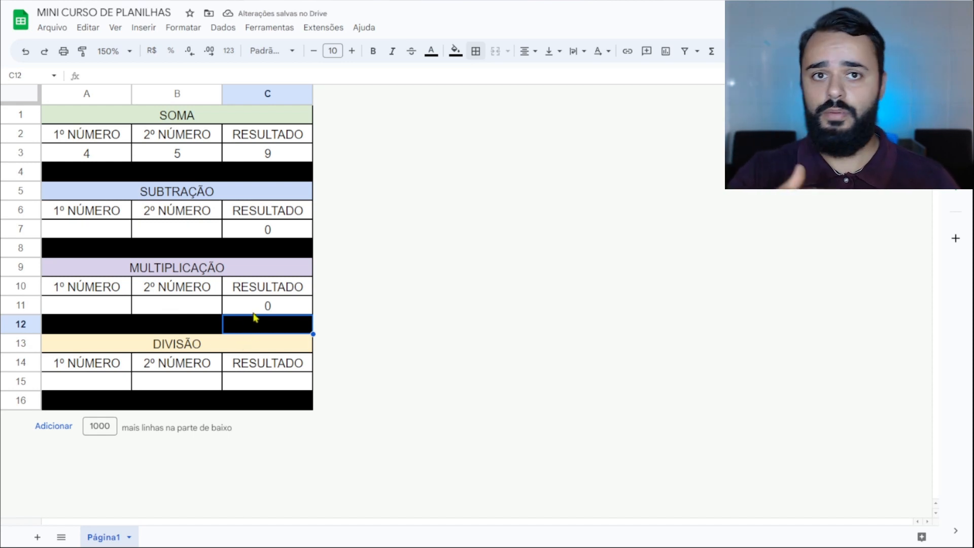
Step: Enter the formula =A15/B15 in the DIVISÃO result cell C15
left_click(285, 388)
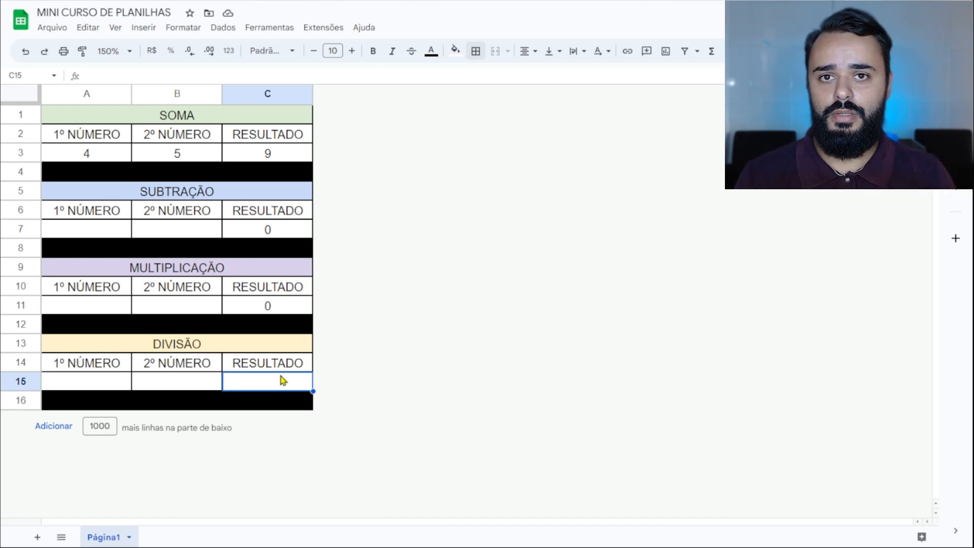
type("=")
left_click(113, 388)
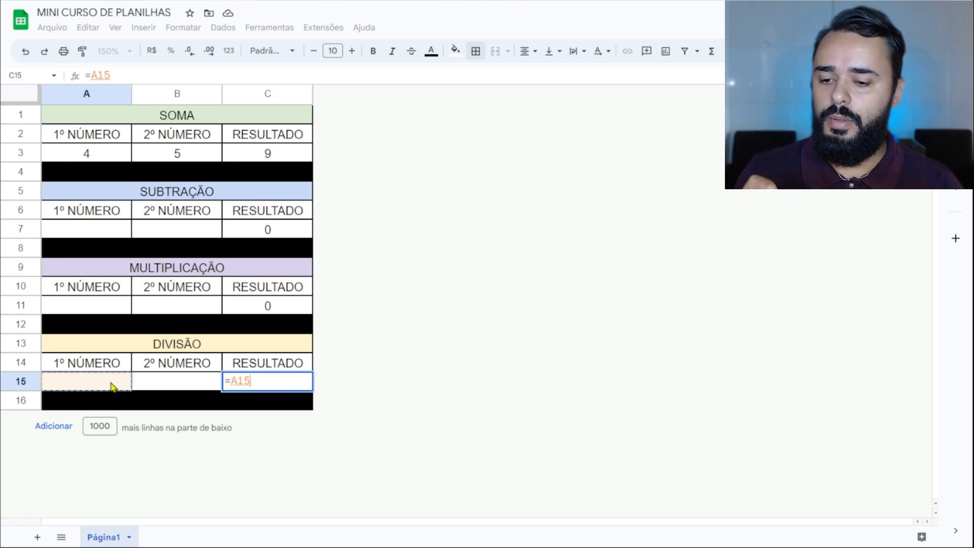
type("/")
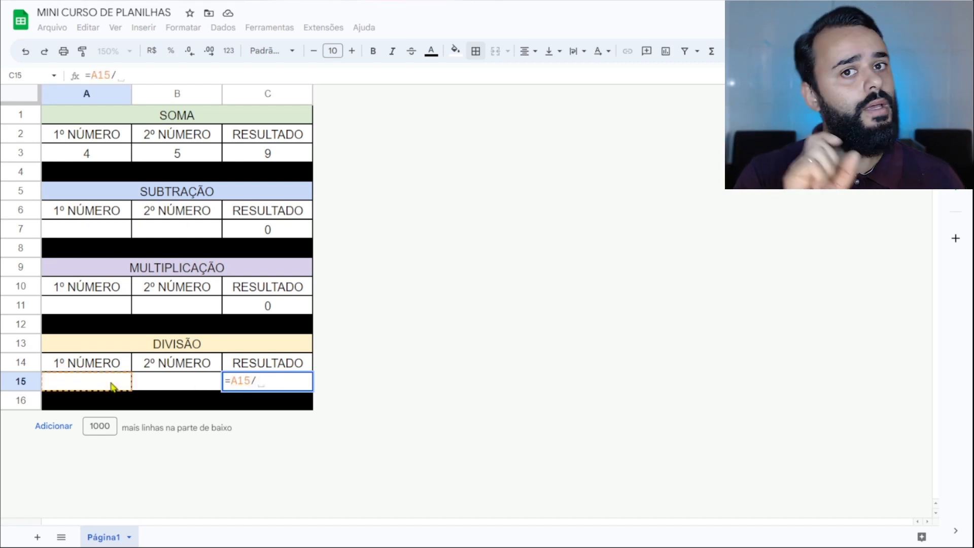
left_click(169, 385)
key("Return")
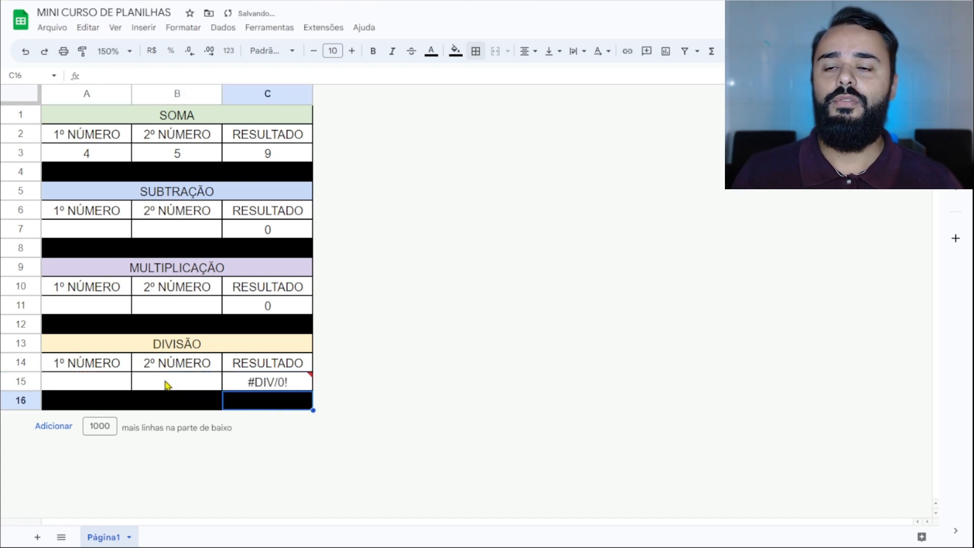
mouse_move(253, 383)
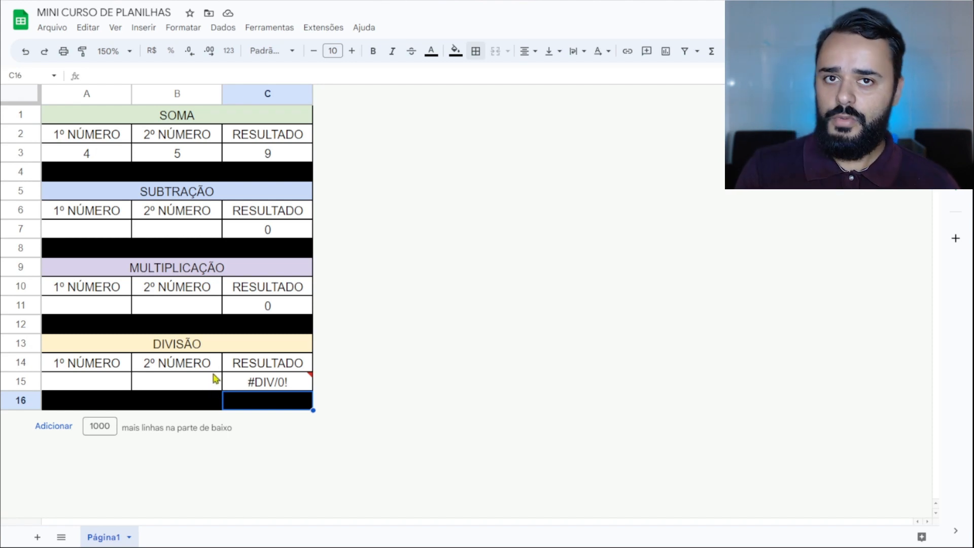
Step: Fill the SUBTRAÇÃO section with 8 in A7 and 5 in B7, and check the result cell C7
left_click(120, 234)
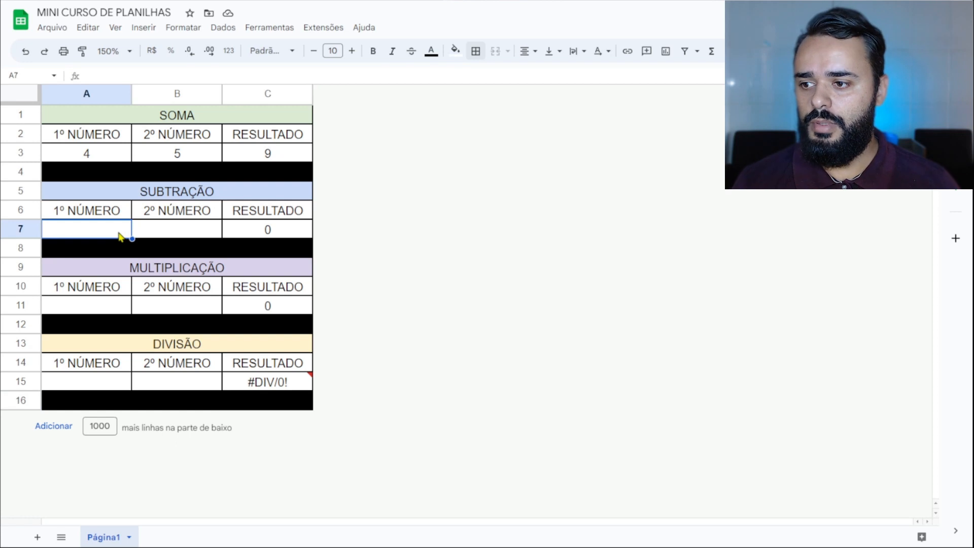
type("8")
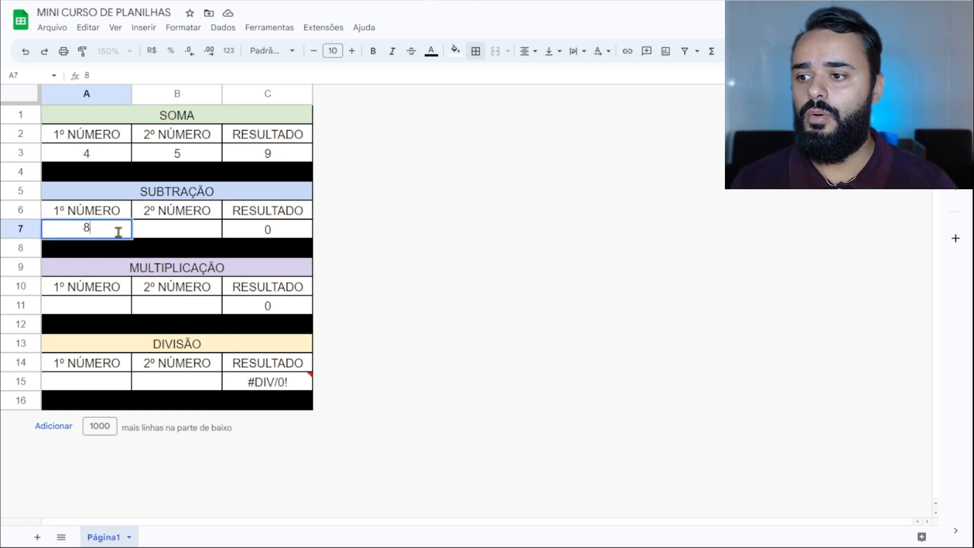
left_click(173, 234)
type("5")
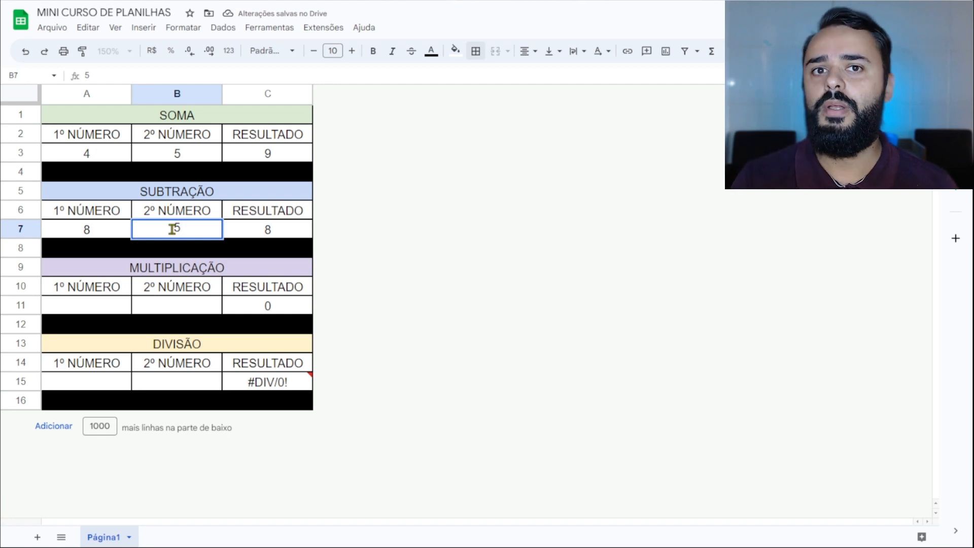
key("Return")
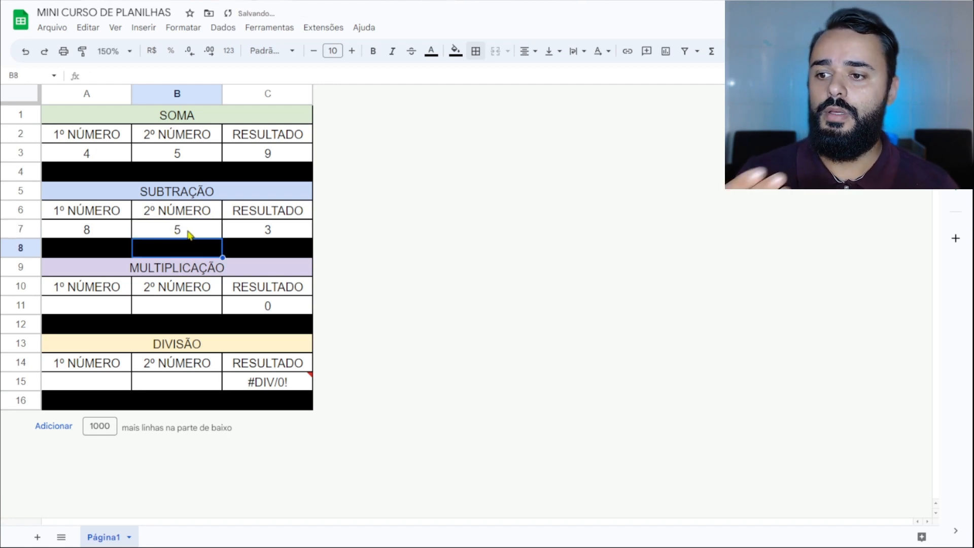
left_click(255, 228)
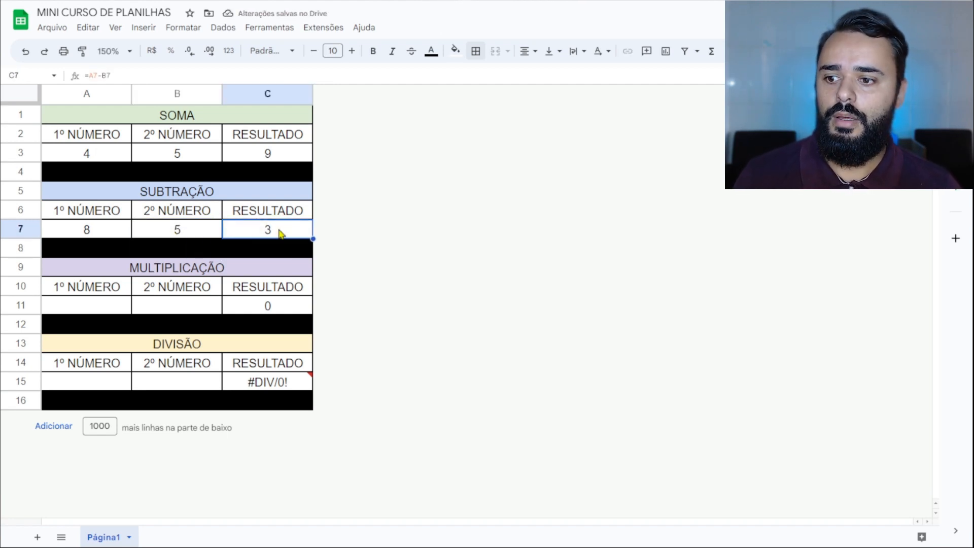
Step: Fill the MULTIPLICAÇÃO section with 8 in A11 and 7 in B11
left_click(113, 315)
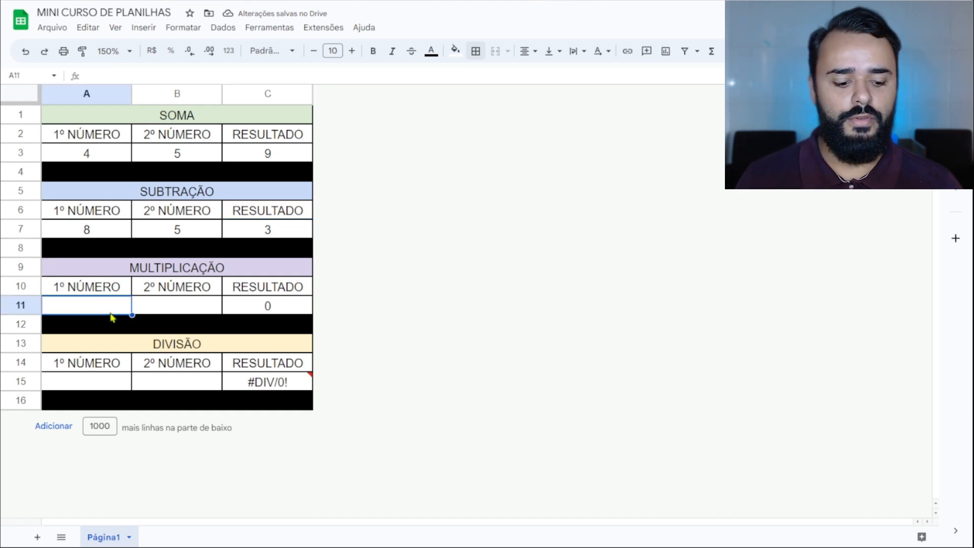
type("8")
left_click(161, 311)
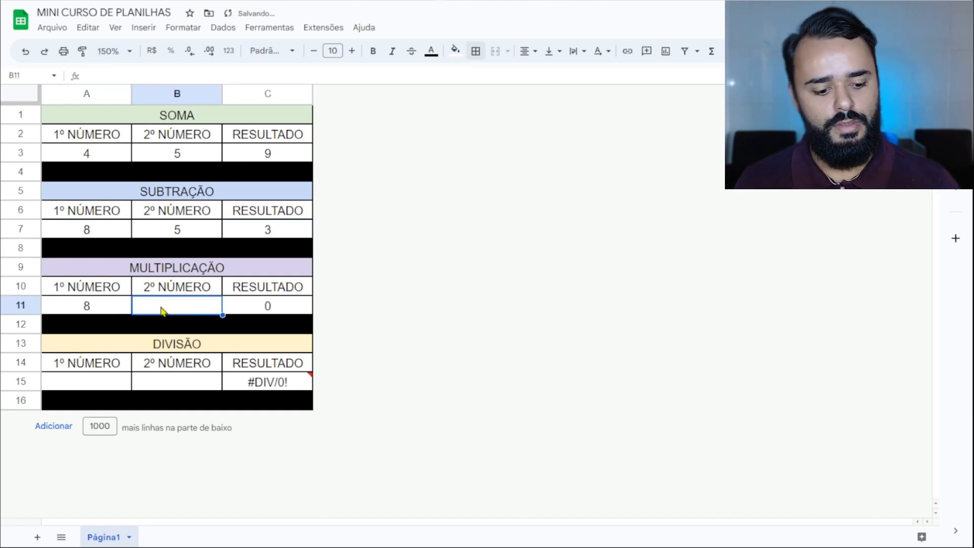
type("7")
key("Return")
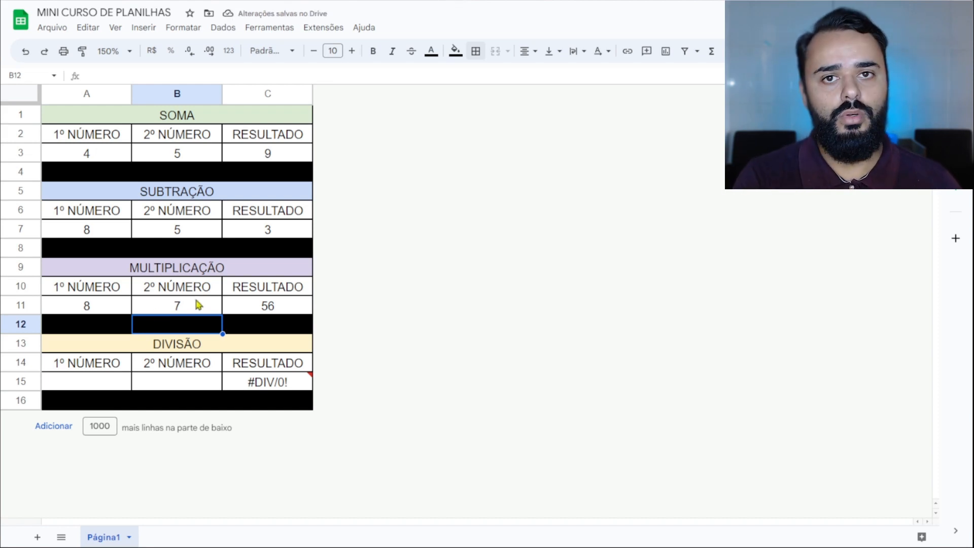
Step: Fill the DIVISÃO section with 125 in A15 and 5 in B15, and check the result cell C15
left_click(118, 381)
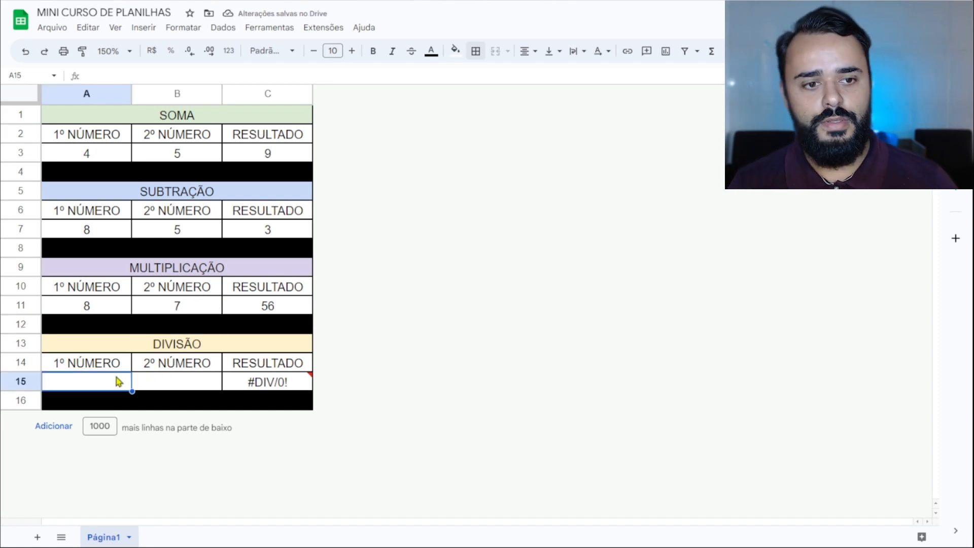
type("125")
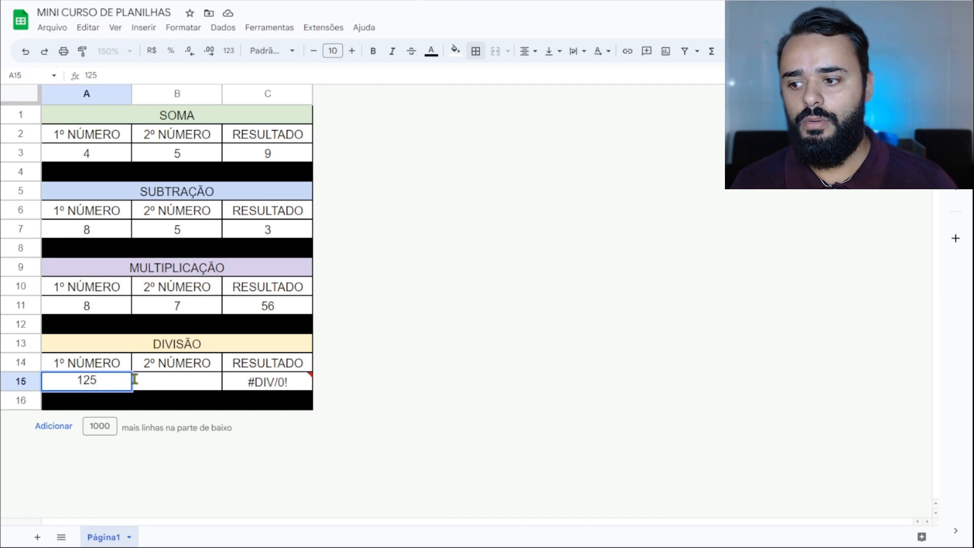
left_click(173, 389)
type("5")
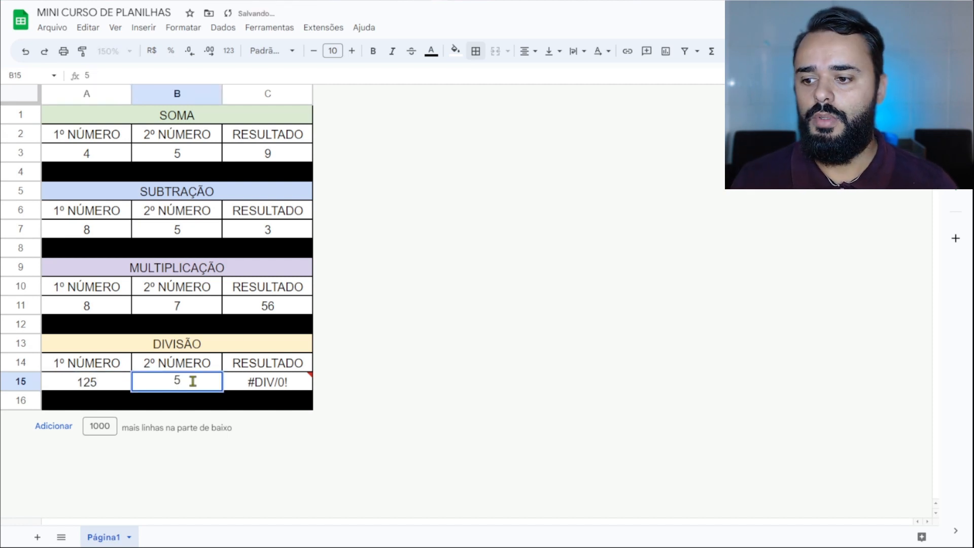
left_click(260, 369)
left_click(269, 387)
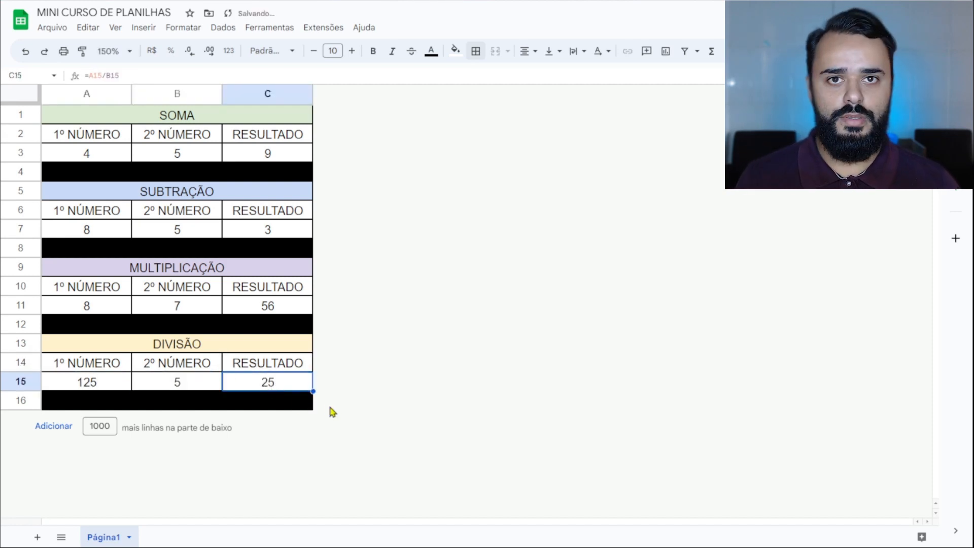